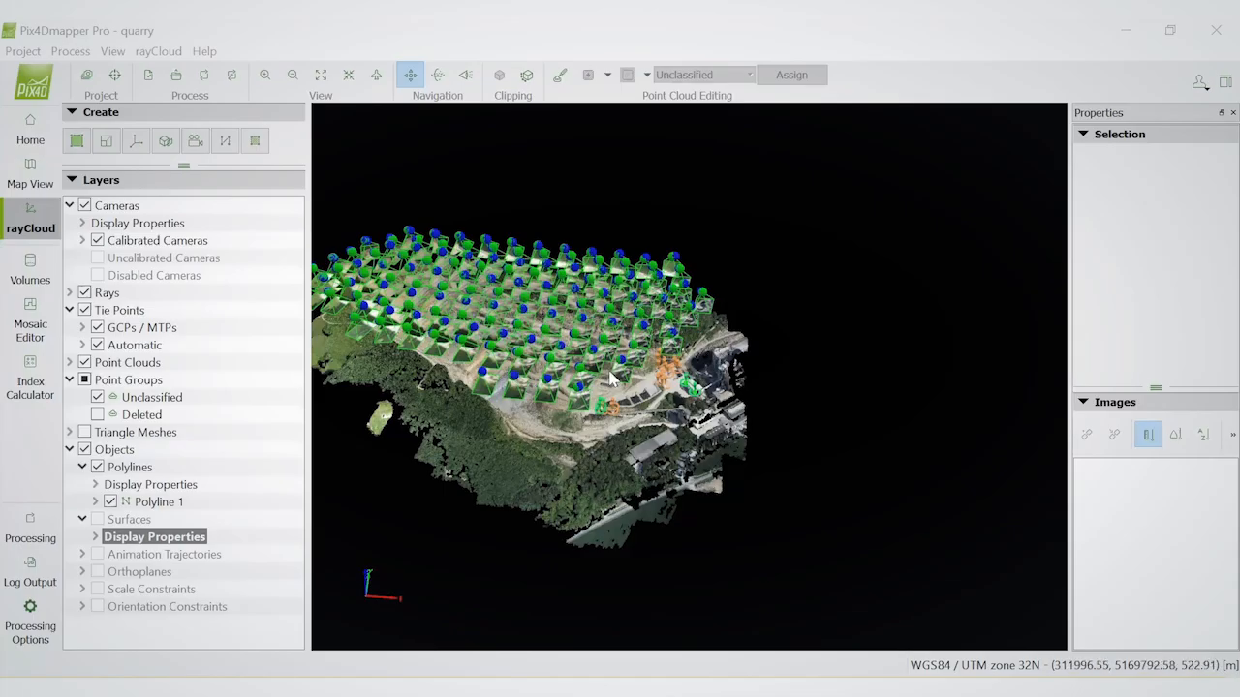
Examine the quarry point cloud and camera positions, from the full site down to the material bays
left_click_drag(713, 410, 678, 405)
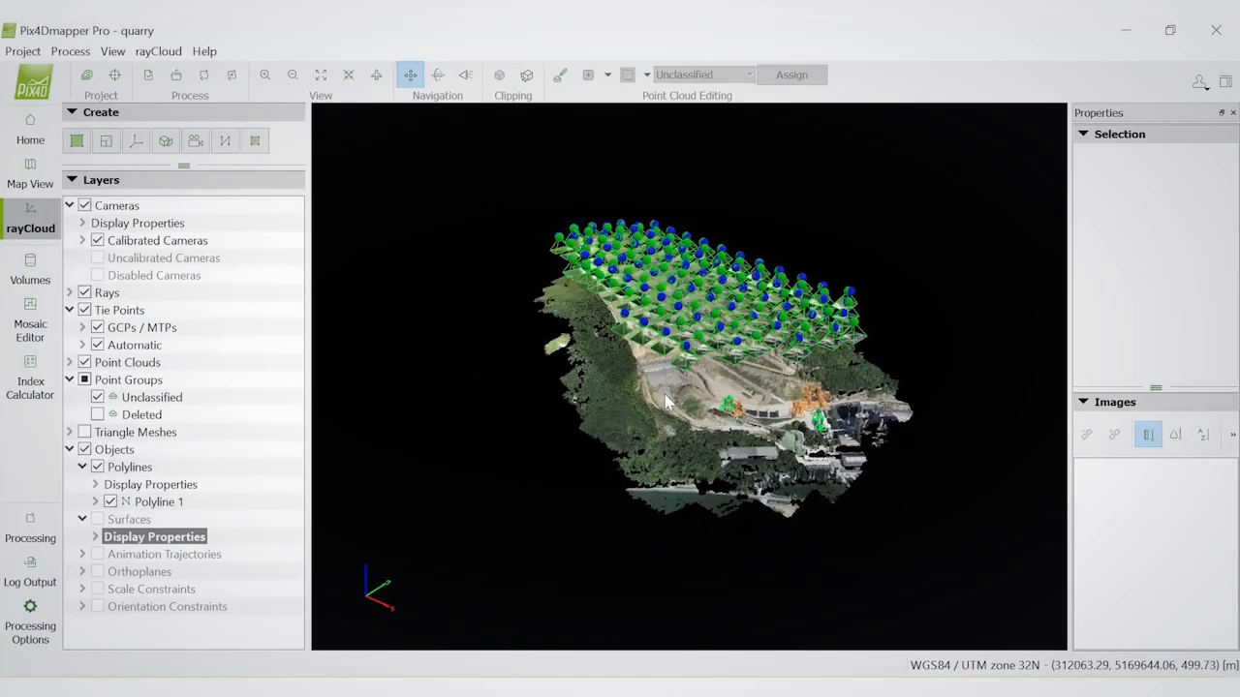
scroll(678, 405, "up", 4)
right_click_drag(621, 369, 508, 387)
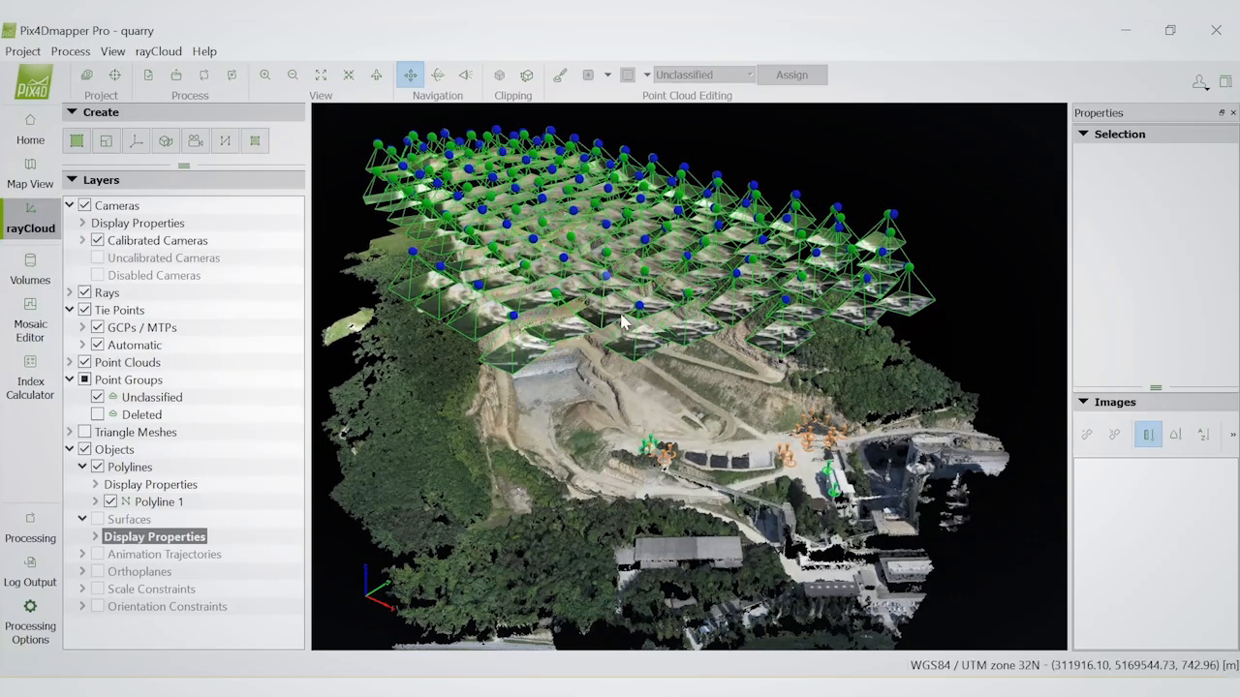
scroll(668, 455, "up", 3)
scroll(673, 455, "up", 3)
scroll(824, 498, "down", 5)
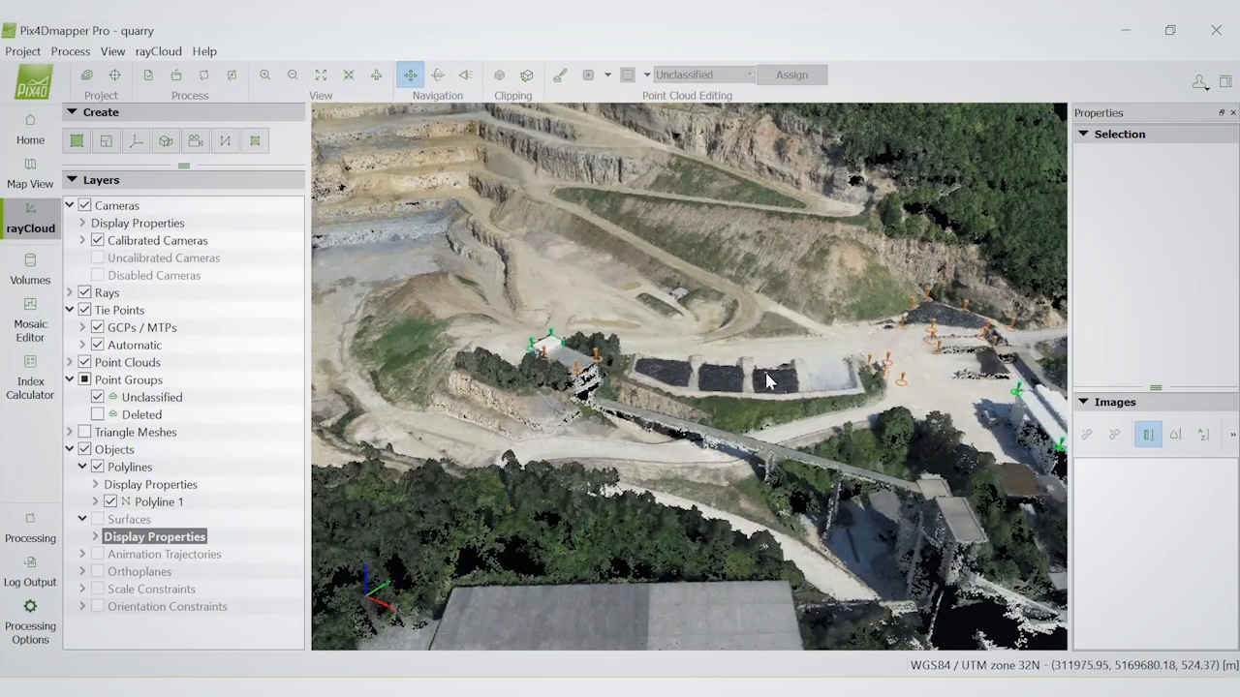
scroll(774, 383, "down", 3)
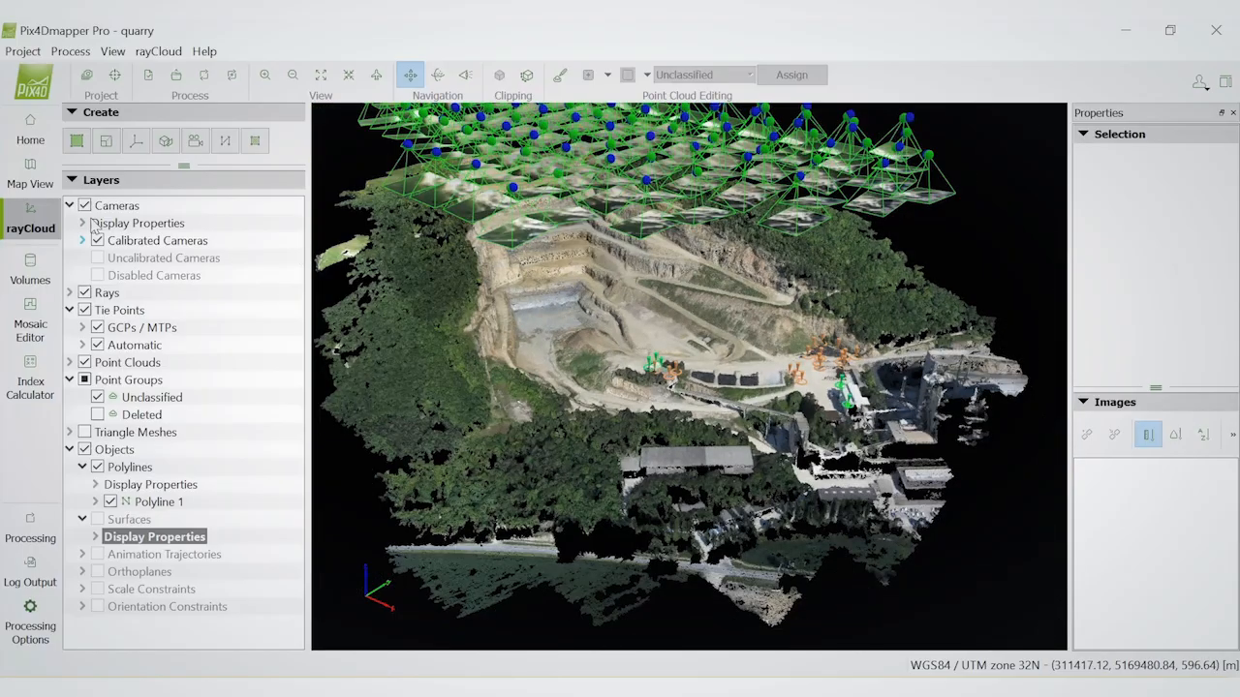
Hide the Cameras, Rays, GCPs / MTPs and Objects layers so only the reconstructed terrain is displayed
left_click(85, 205)
left_click(69, 205)
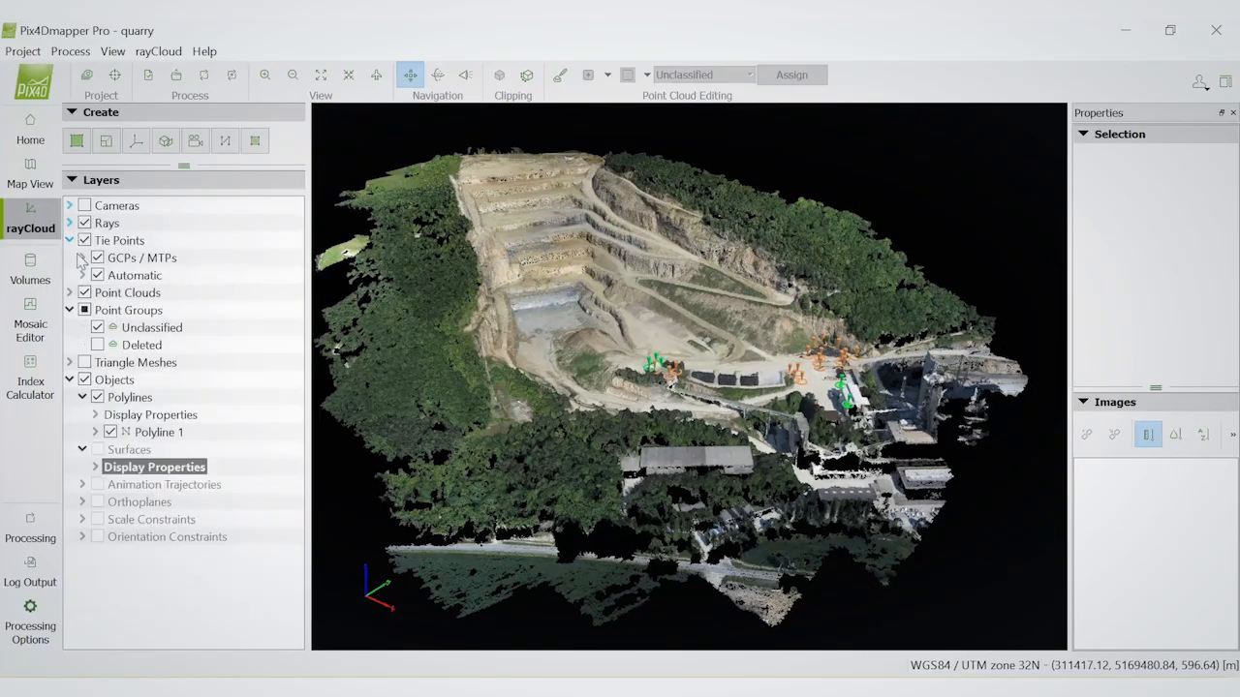
left_click(84, 223)
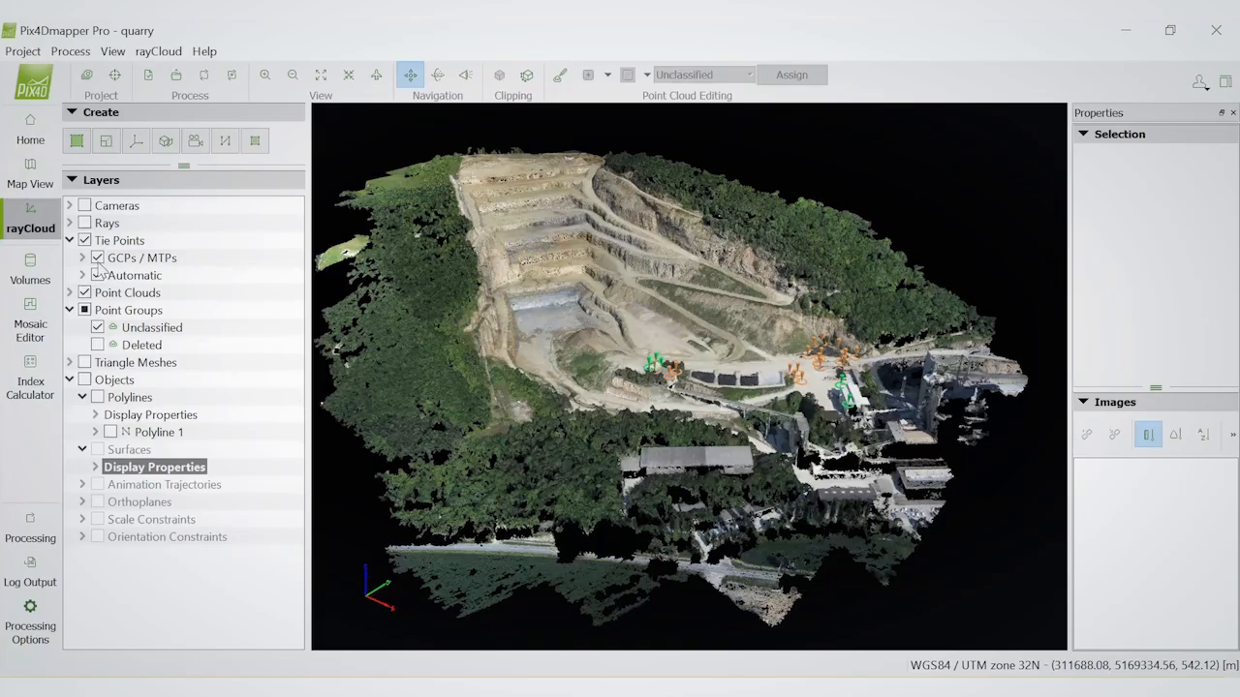
scroll(782, 375, "up", 2)
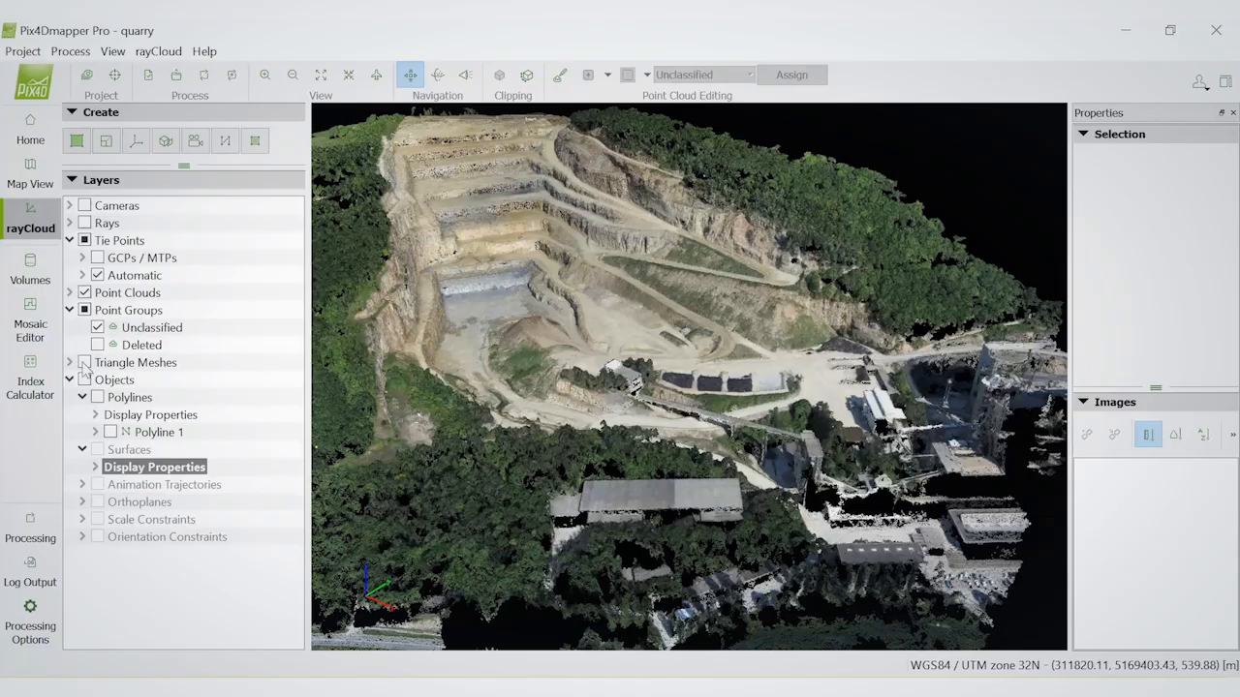
Display the Triangle Meshes layer of the quarry
left_click(84, 363)
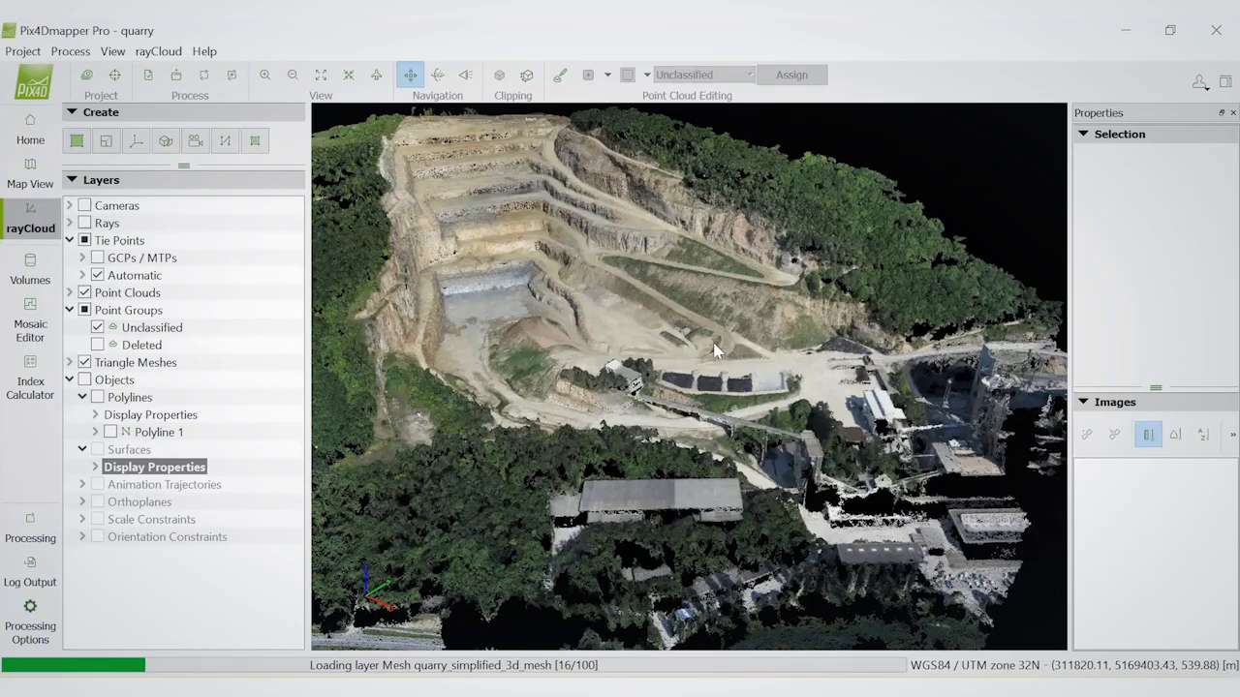
scroll(705, 327, "down", 2)
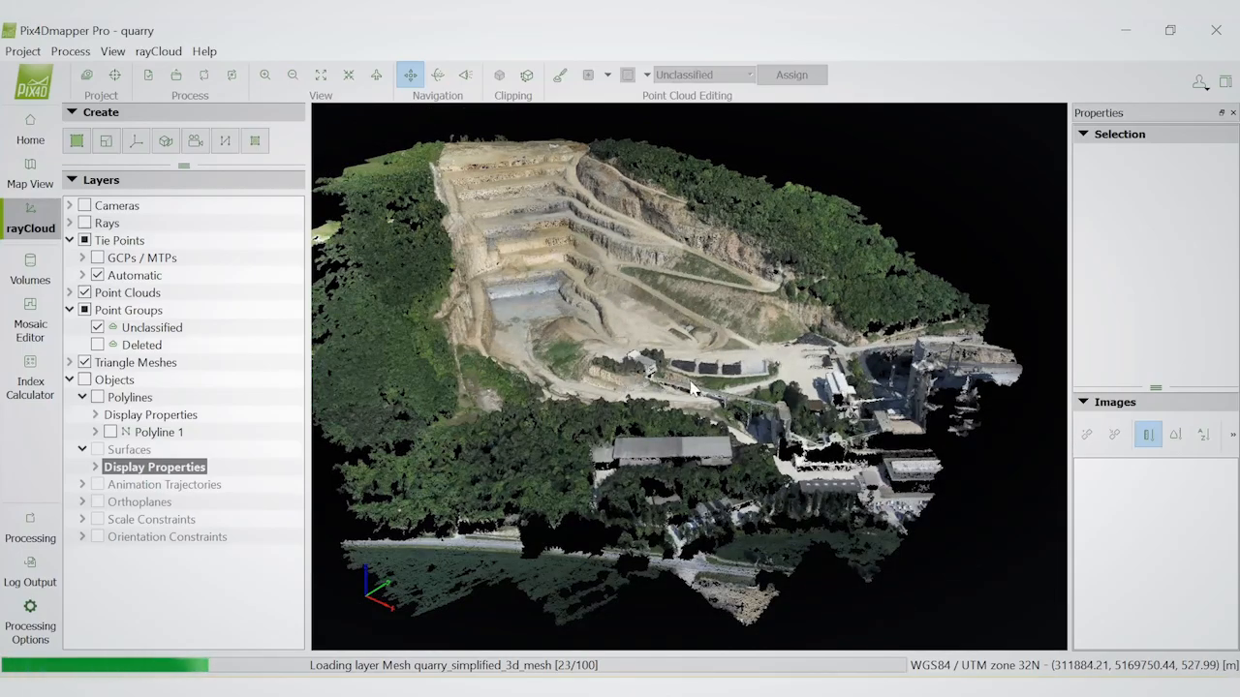
scroll(691, 388, "up", 2)
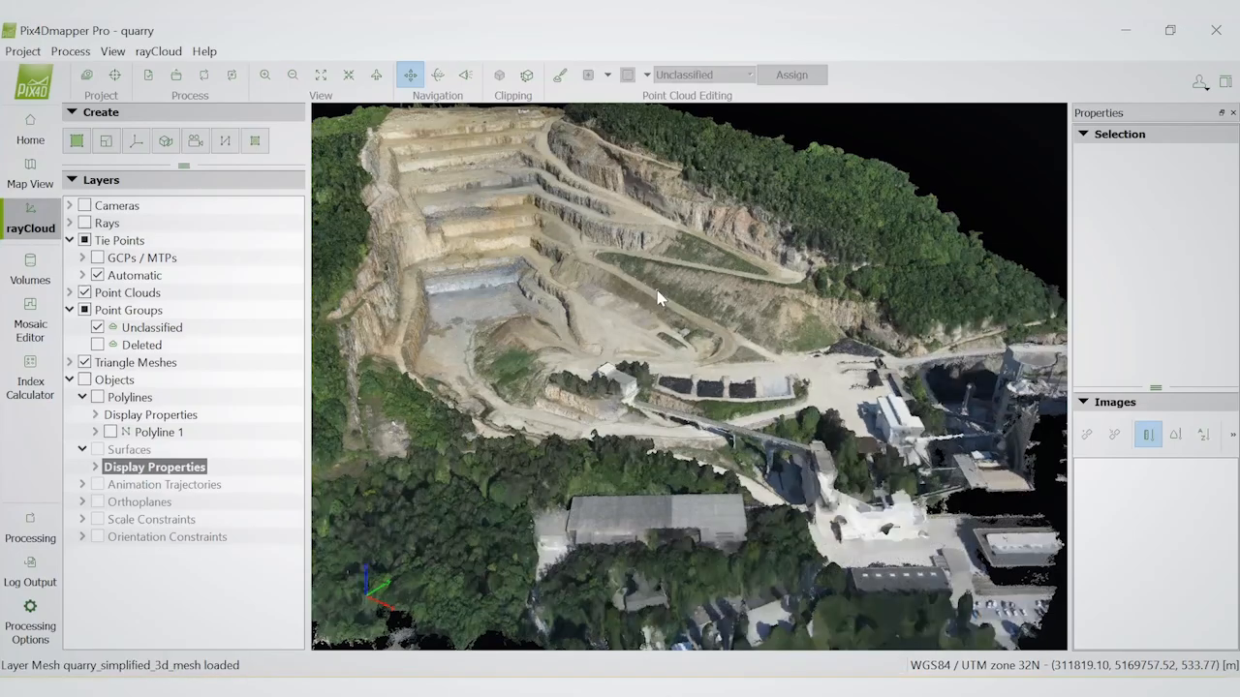
Inspect the quarry mesh up close along the upper benches, and from an overview of the whole site
scroll(629, 329, "up", 3)
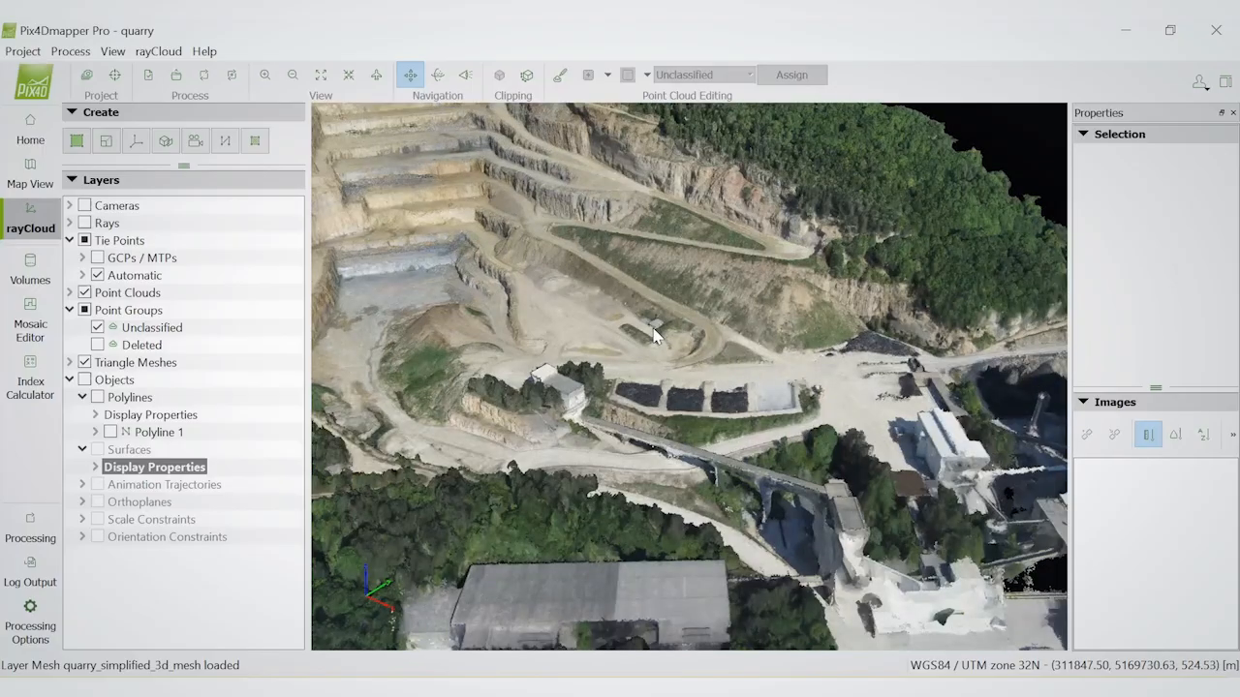
scroll(858, 448, "up", 3)
left_click_drag(794, 427, 858, 448)
scroll(582, 285, "up", 3)
scroll(672, 263, "down", 2)
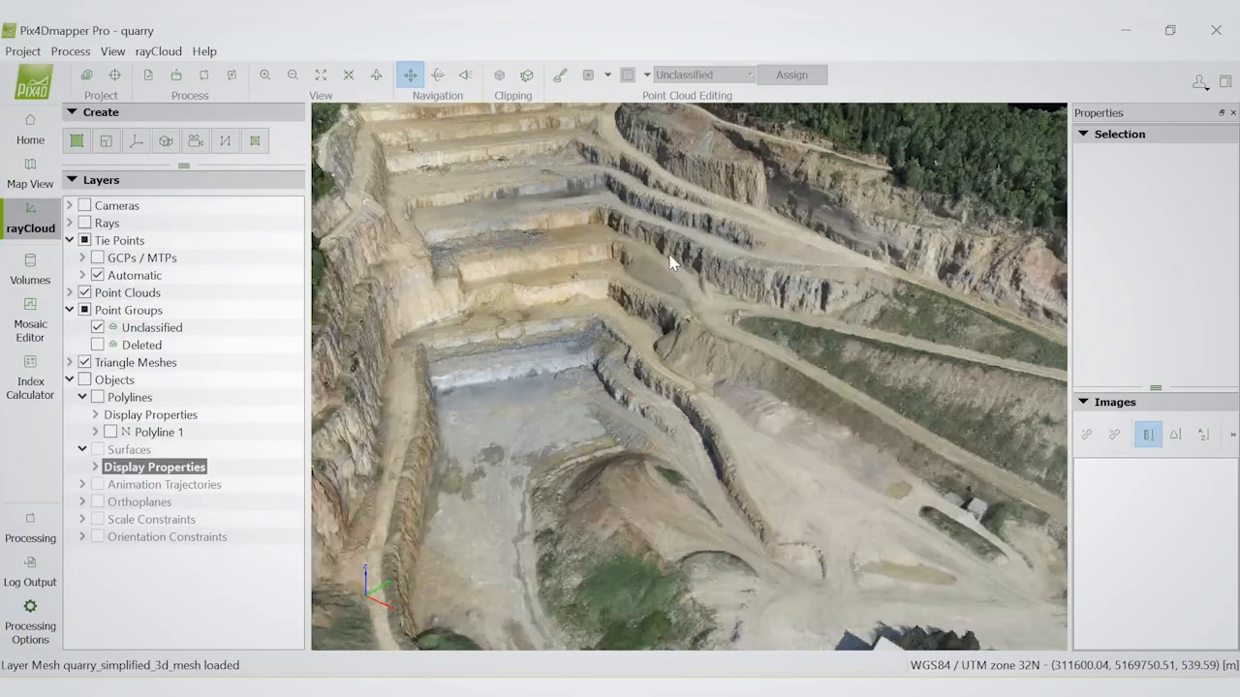
scroll(672, 263, "up", 3)
left_click_drag(673, 263, 789, 523)
scroll(853, 243, "down", 3)
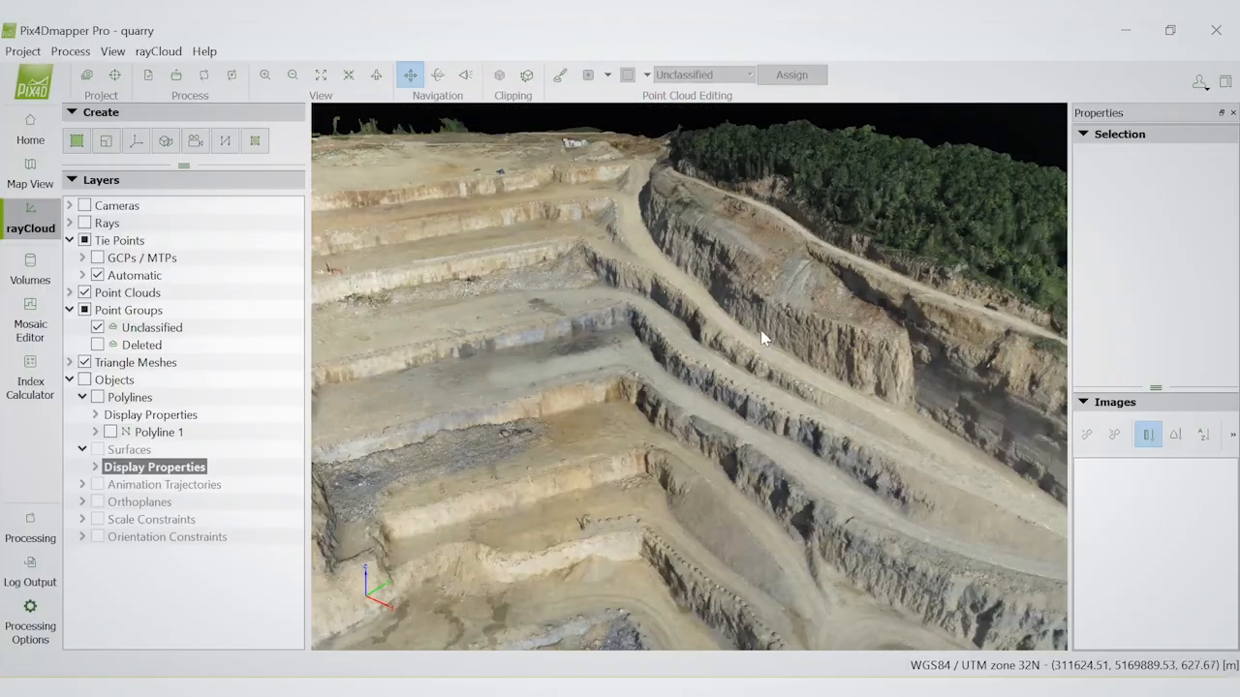
scroll(764, 338, "down", 1)
scroll(741, 386, "down", 3)
left_click_drag(581, 360, 704, 435)
middle_click_drag(734, 443, 377, 315)
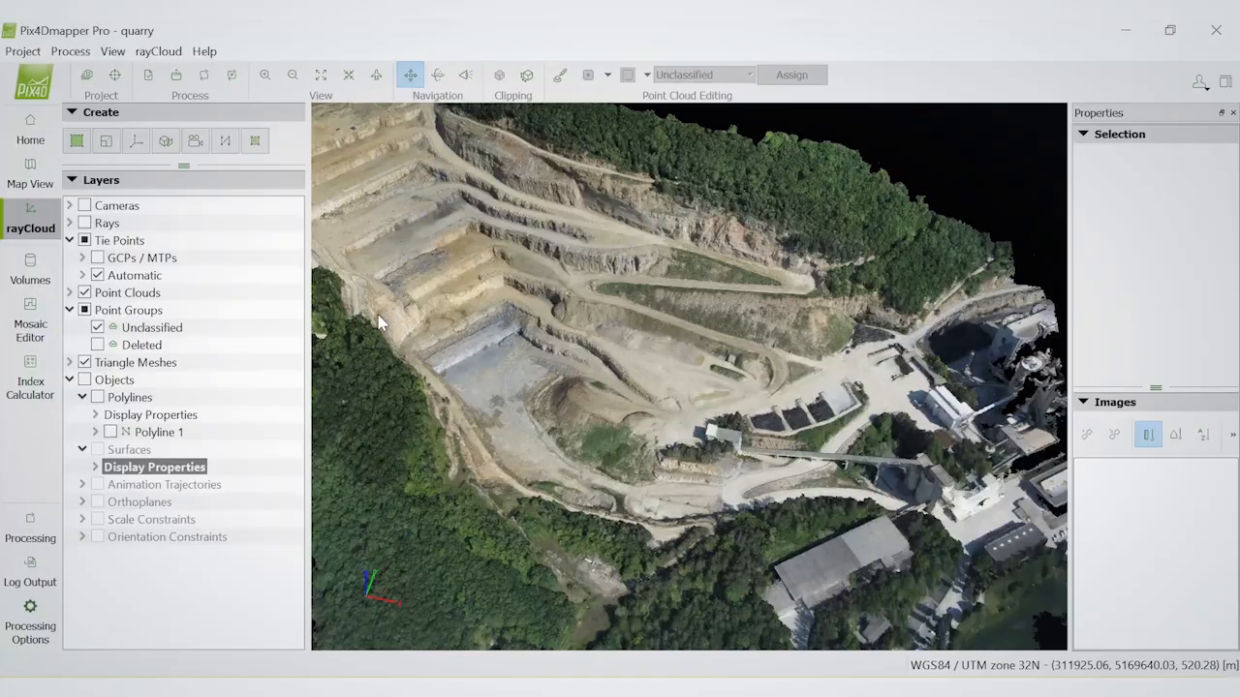
Start a new video animation trajectory based on User Recorded Views, with the wizard moved clear of the quarry
left_click(195, 144)
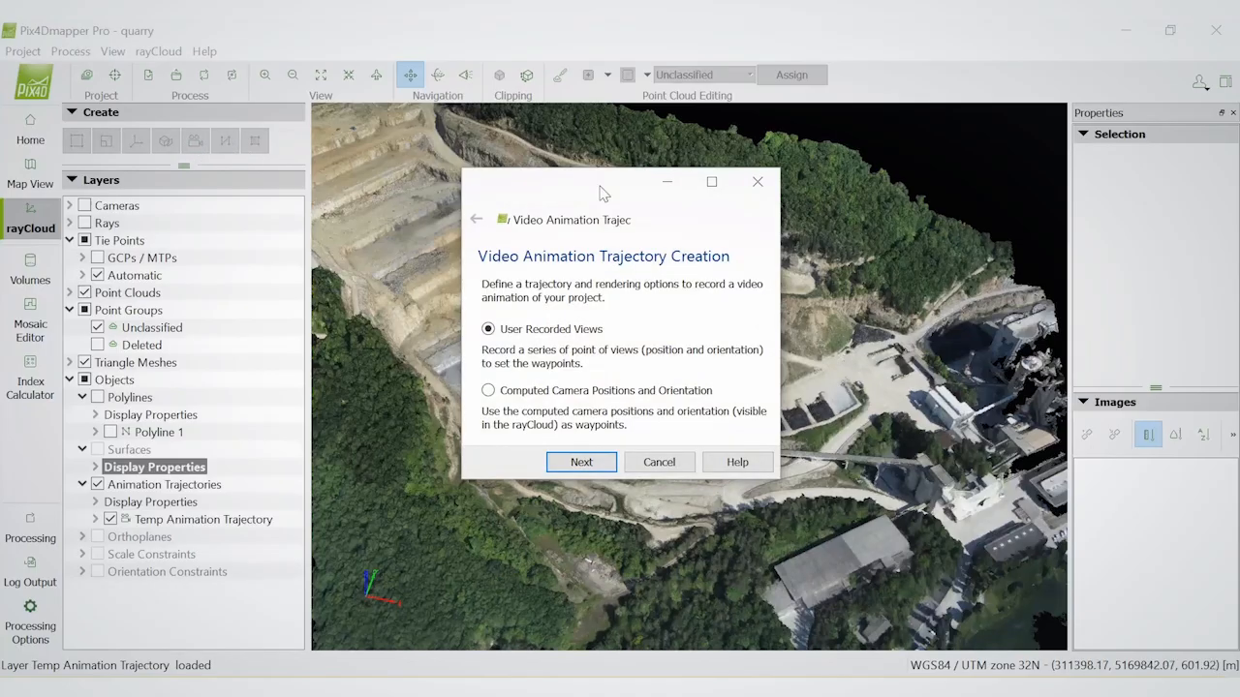
left_click_drag(581, 187, 737, 175)
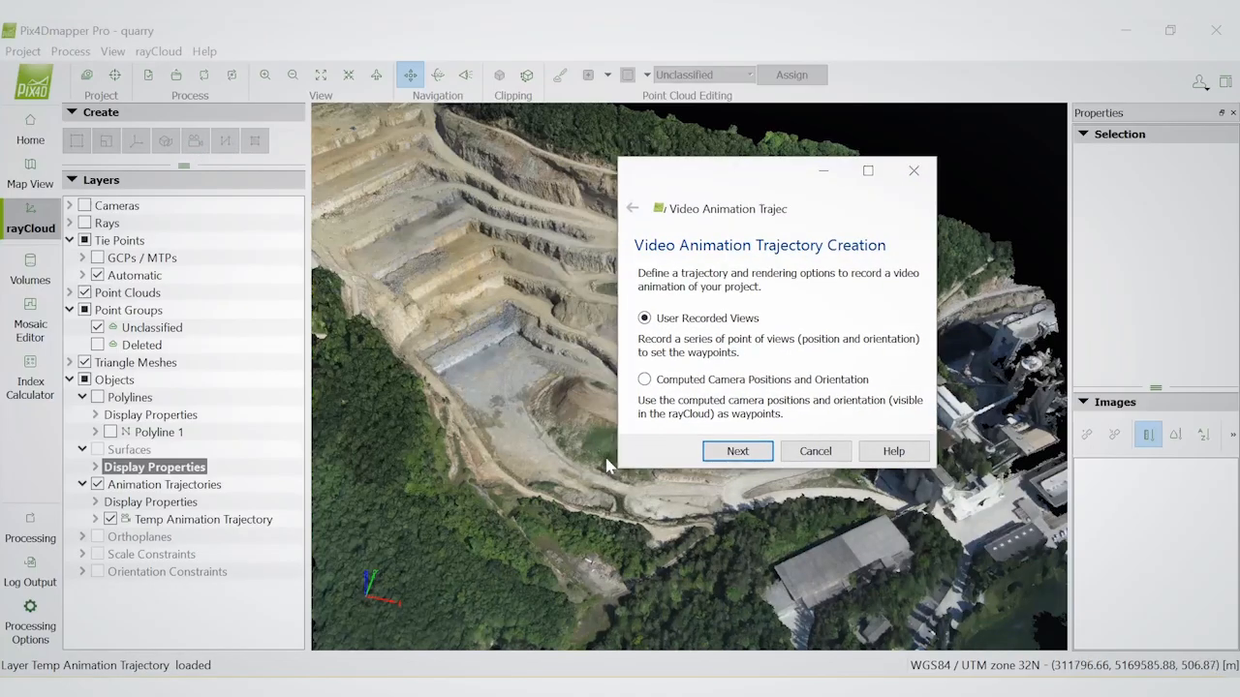
left_click_drag(614, 463, 542, 464)
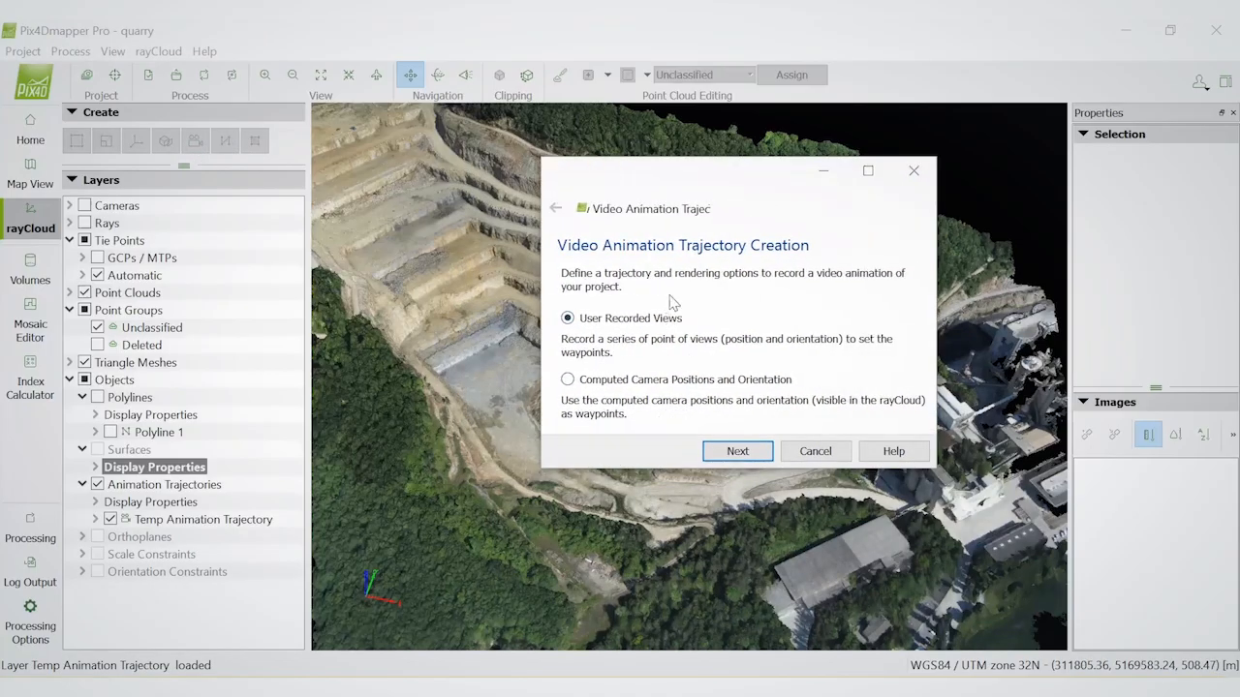
left_click_drag(717, 178, 748, 153)
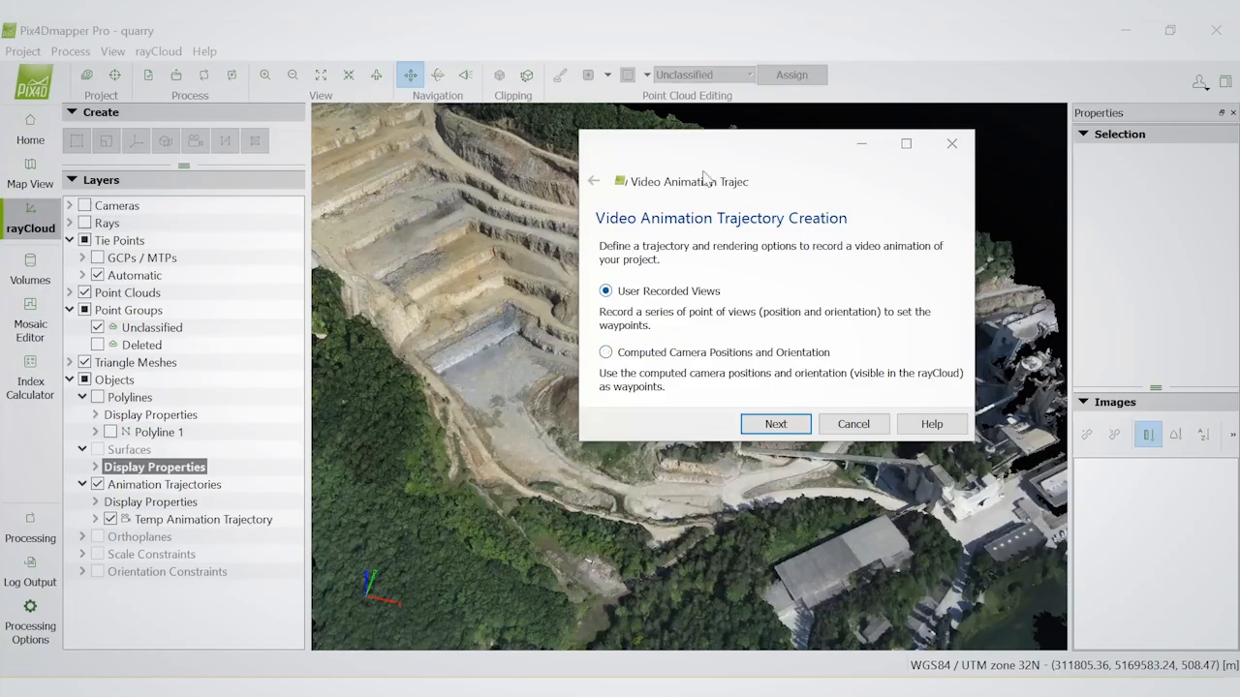
left_click_drag(736, 153, 871, 105)
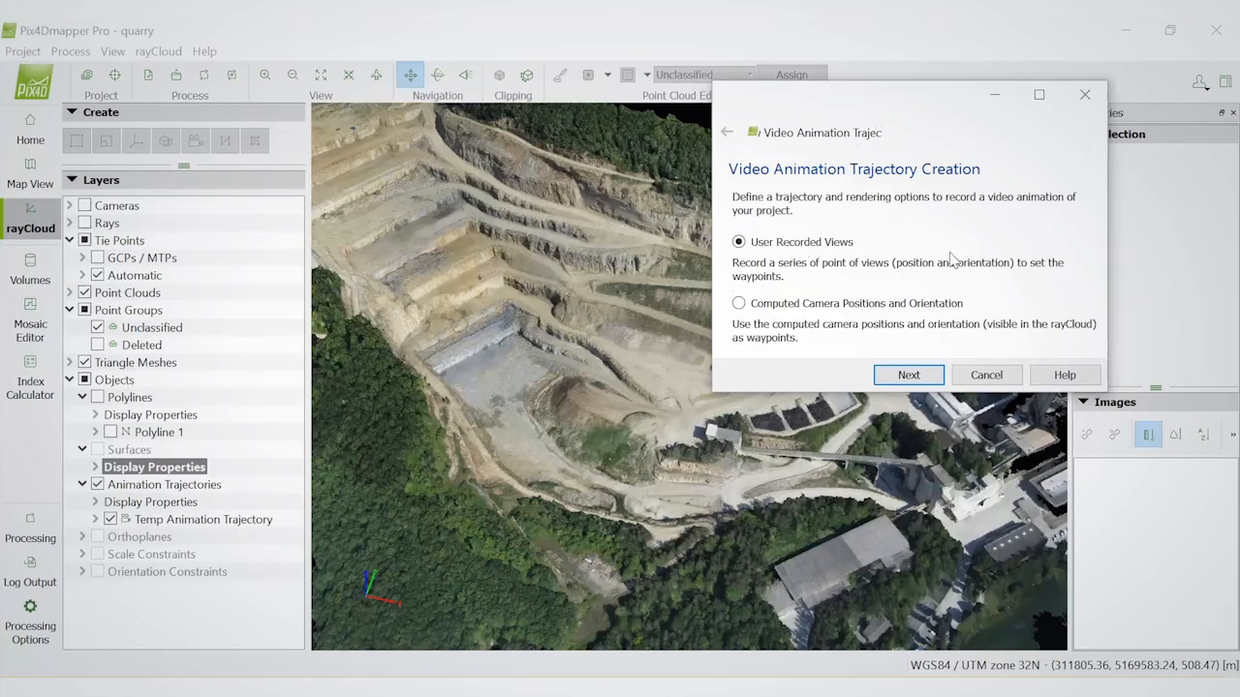
left_click(912, 376)
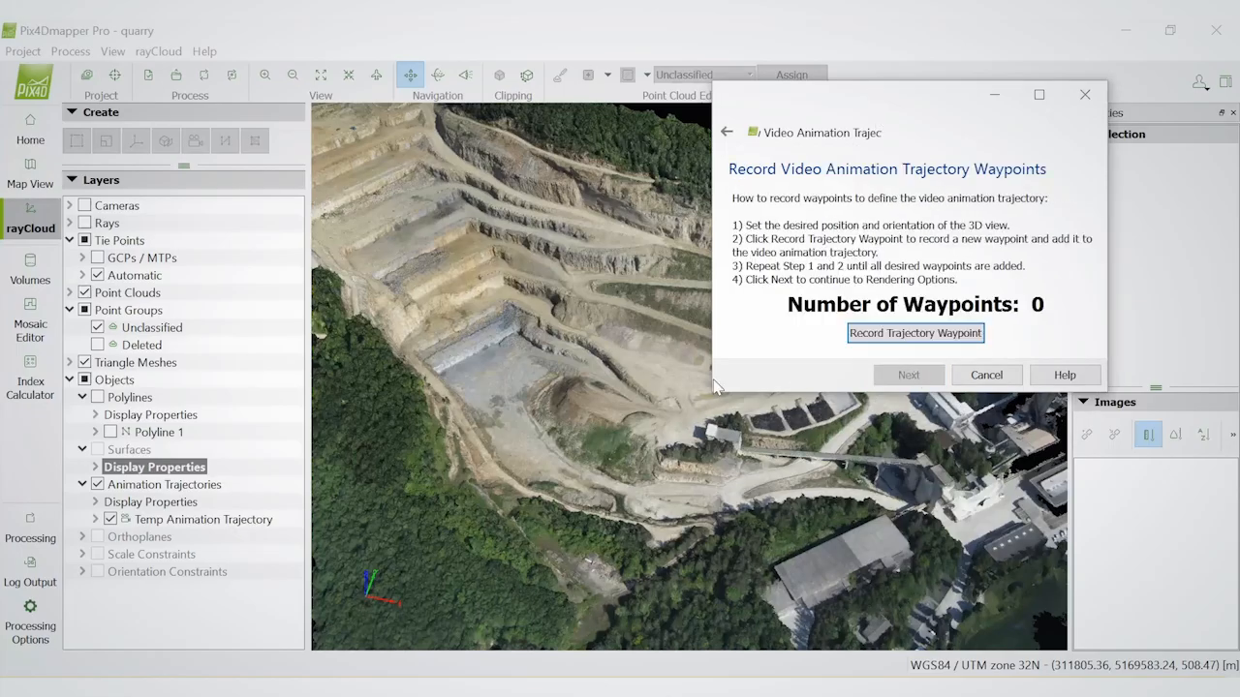
Frame the quarry pit together with the conveyor and plant buildings, and record the first trajectory waypoint
left_click_drag(712, 383, 695, 383)
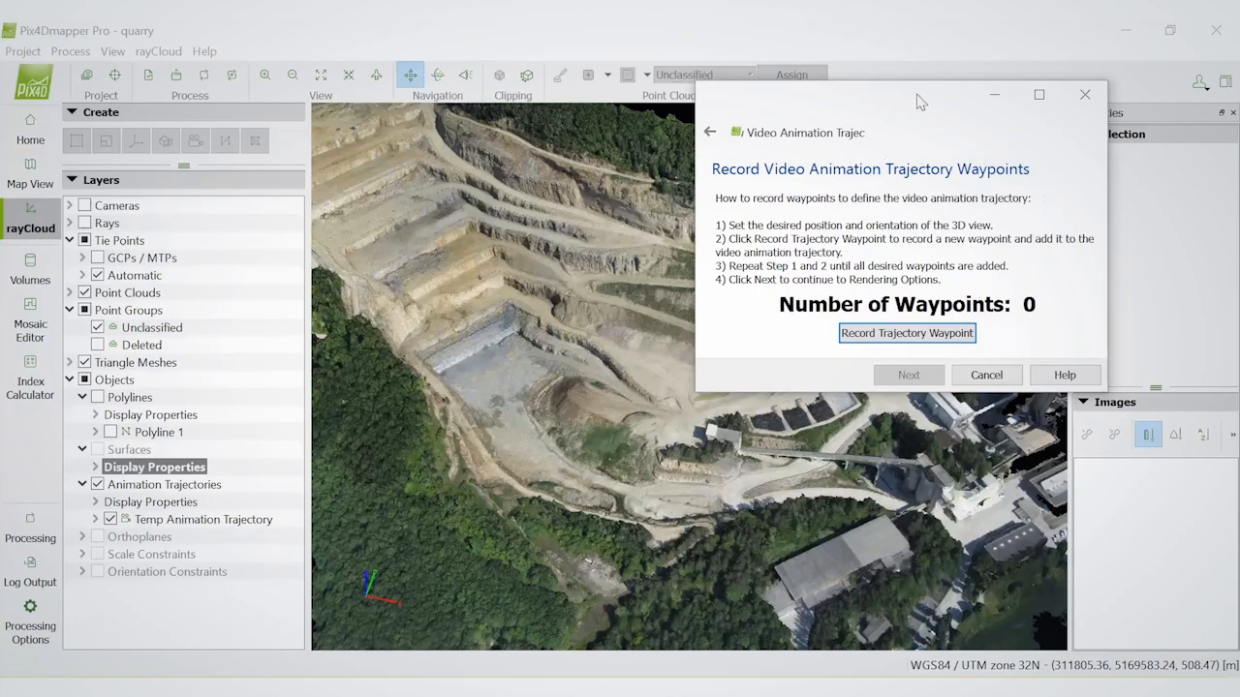
left_click_drag(937, 102, 1037, 49)
left_click_drag(625, 490, 653, 395)
scroll(653, 402, "up", 2)
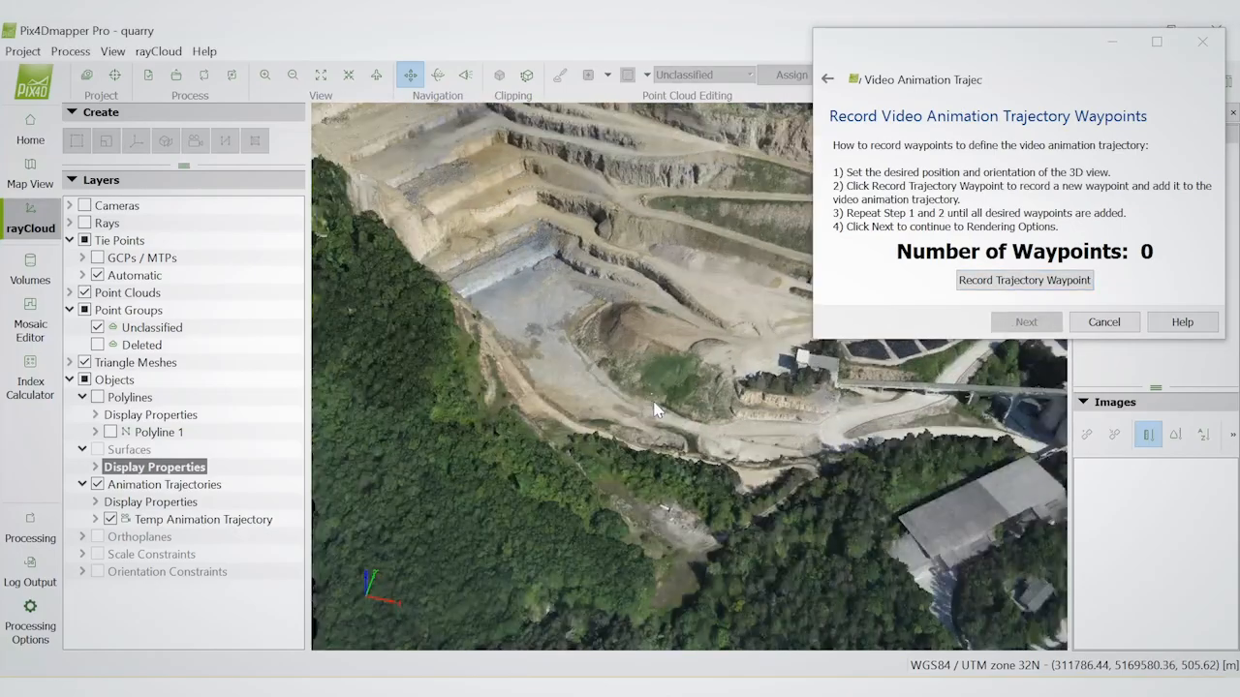
left_click(1023, 280)
left_click_drag(589, 446, 538, 437)
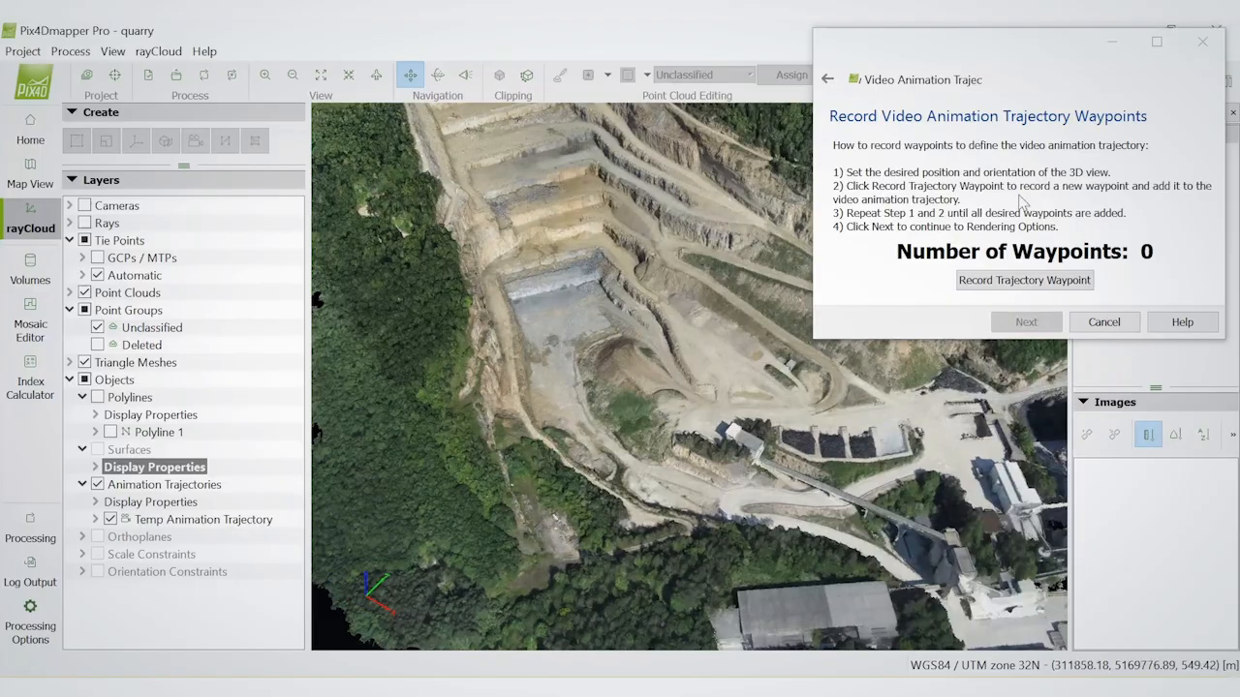
left_click(990, 281)
Record further waypoints while moving the view up the quarry towards the upper benches, up to four in total
left_click_drag(548, 382, 775, 412)
left_click(979, 283)
left_click_drag(627, 331, 678, 412)
left_click(988, 282)
left_click_drag(531, 354, 551, 432)
left_click(985, 283)
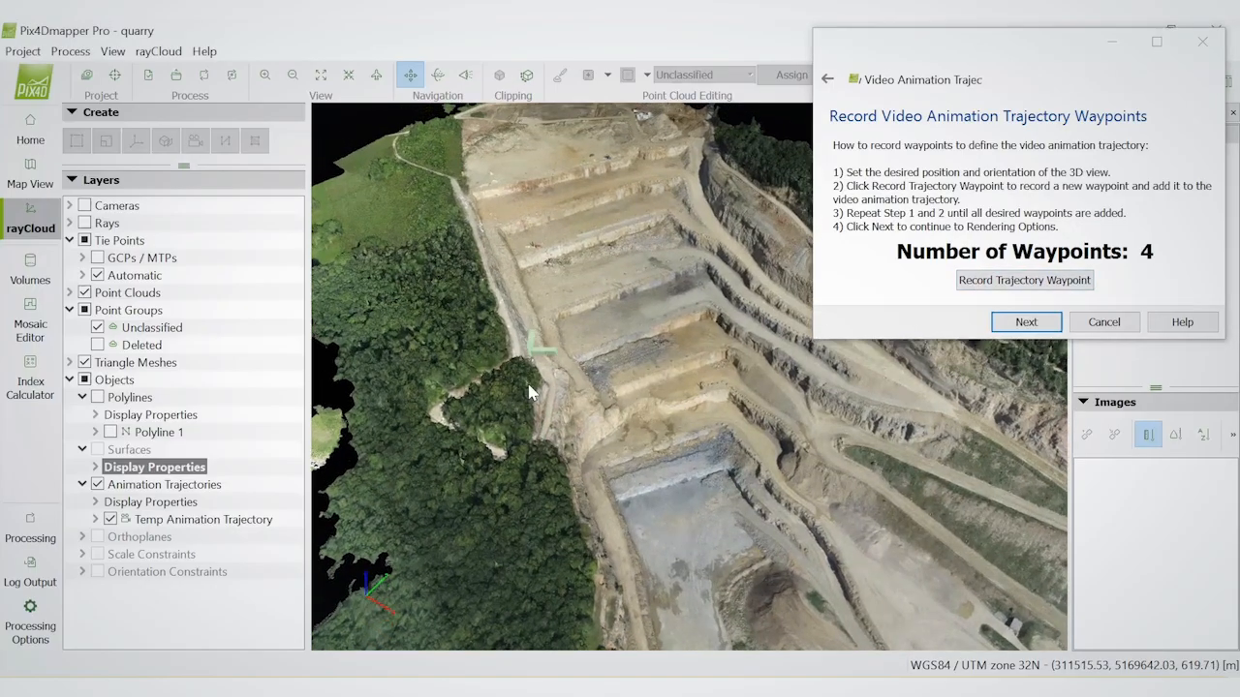
Record four more waypoints close over the upper benches, bringing the trajectory to eight
left_click(984, 283)
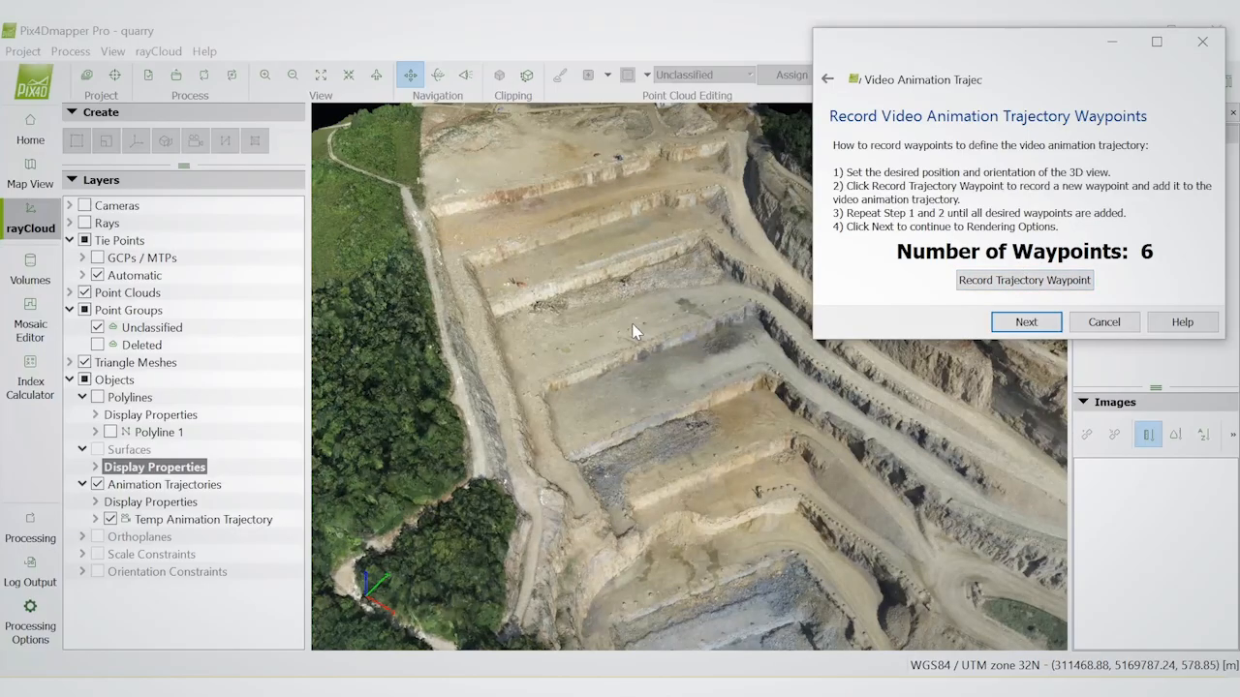
left_click_drag(615, 329, 918, 337)
left_click(1007, 281)
left_click(997, 287)
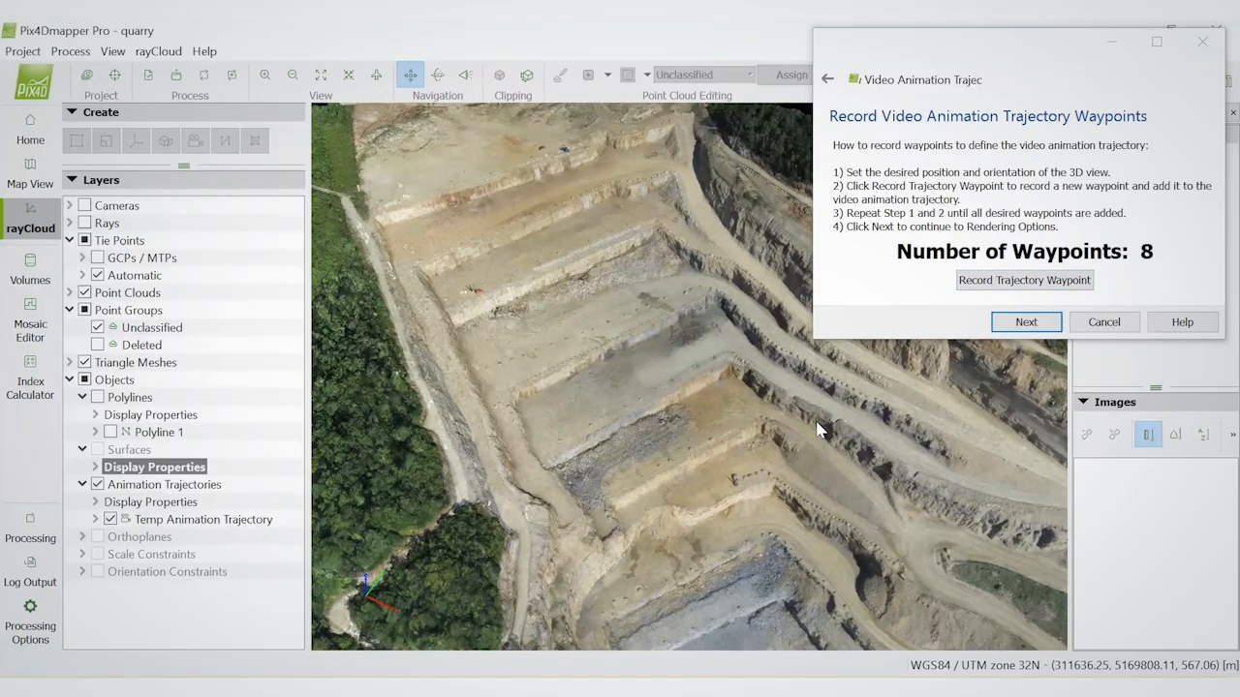
Record waypoints 9 to 11 while shifting the view from the upper benches down towards the pit floor
left_click_drag(823, 429, 781, 412)
left_click(997, 284)
left_click_drag(930, 429, 874, 383)
left_click(1008, 284)
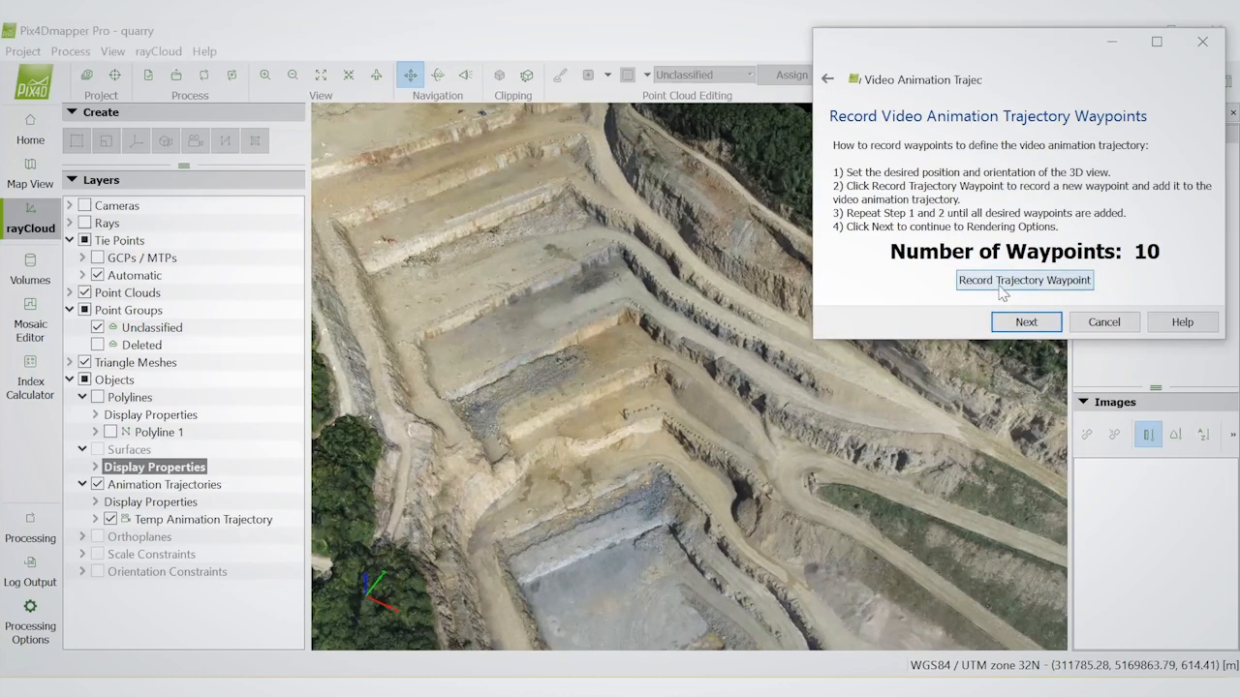
left_click_drag(908, 471, 871, 431)
left_click(998, 283)
Record waypoints 12 to 16 while moving from the pit floor past the material bays to the large warehouse roof
left_click_drag(959, 462, 838, 402)
left_click(969, 283)
left_click(995, 283)
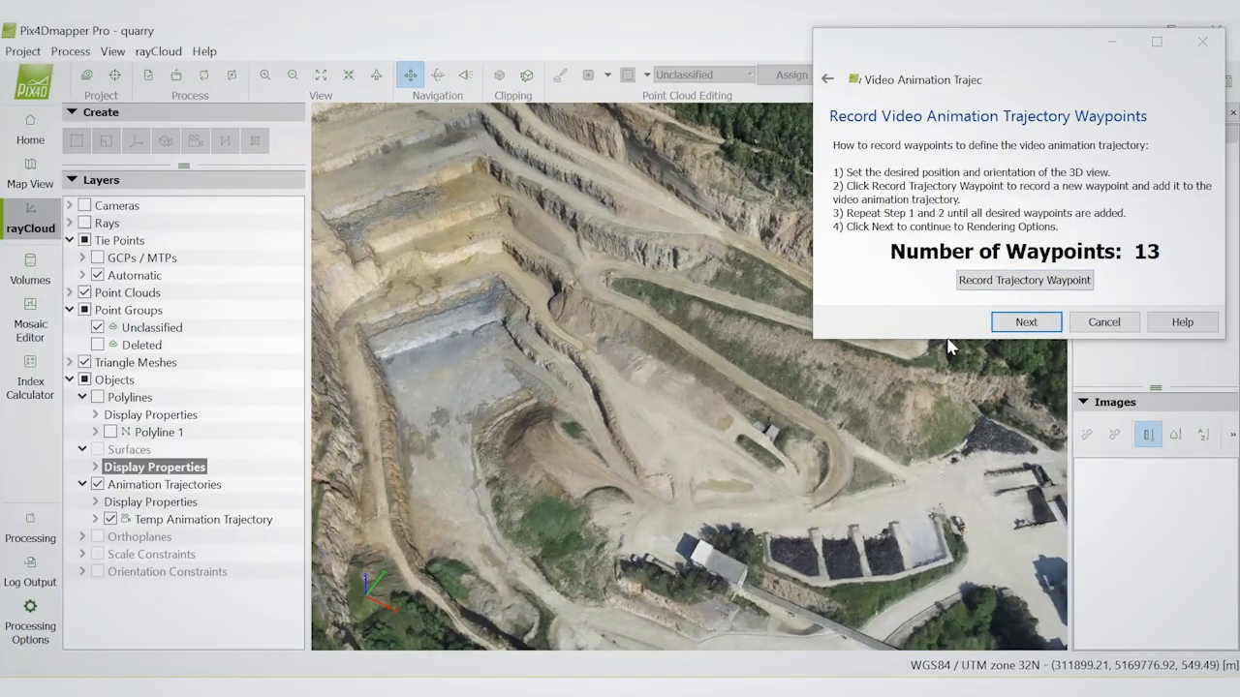
left_click(986, 286)
left_click_drag(829, 471, 782, 310)
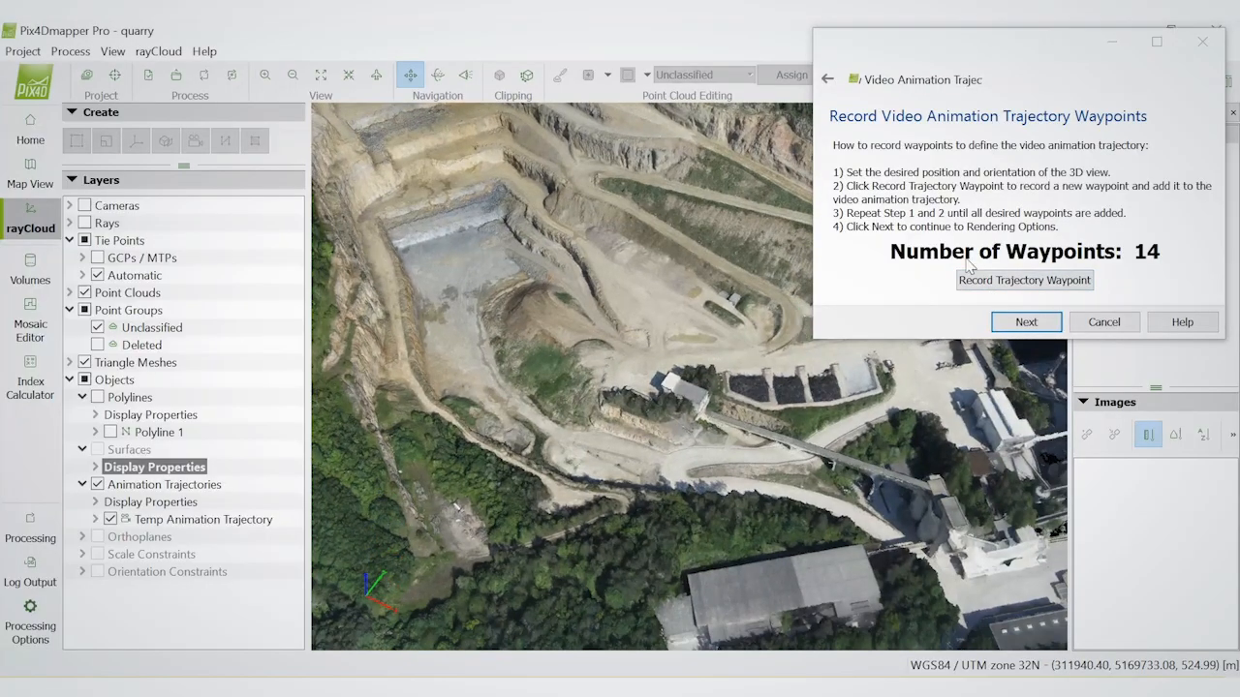
left_click(1012, 283)
left_click_drag(832, 465, 804, 351)
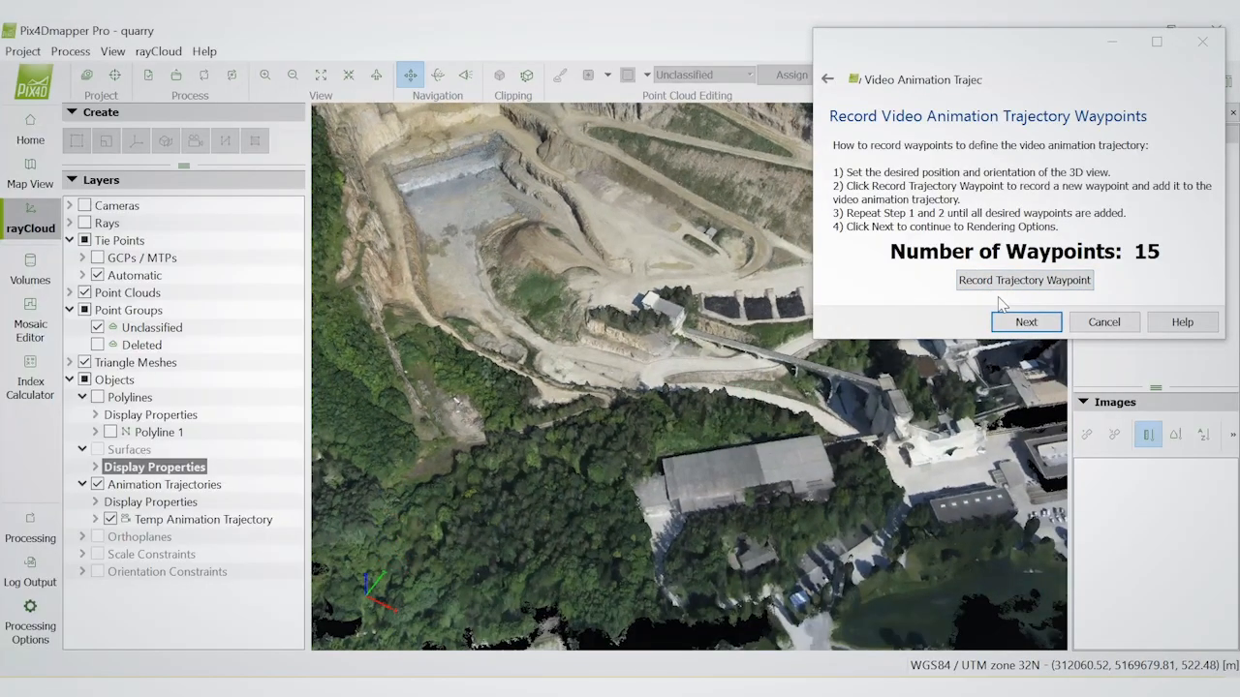
left_click(1012, 284)
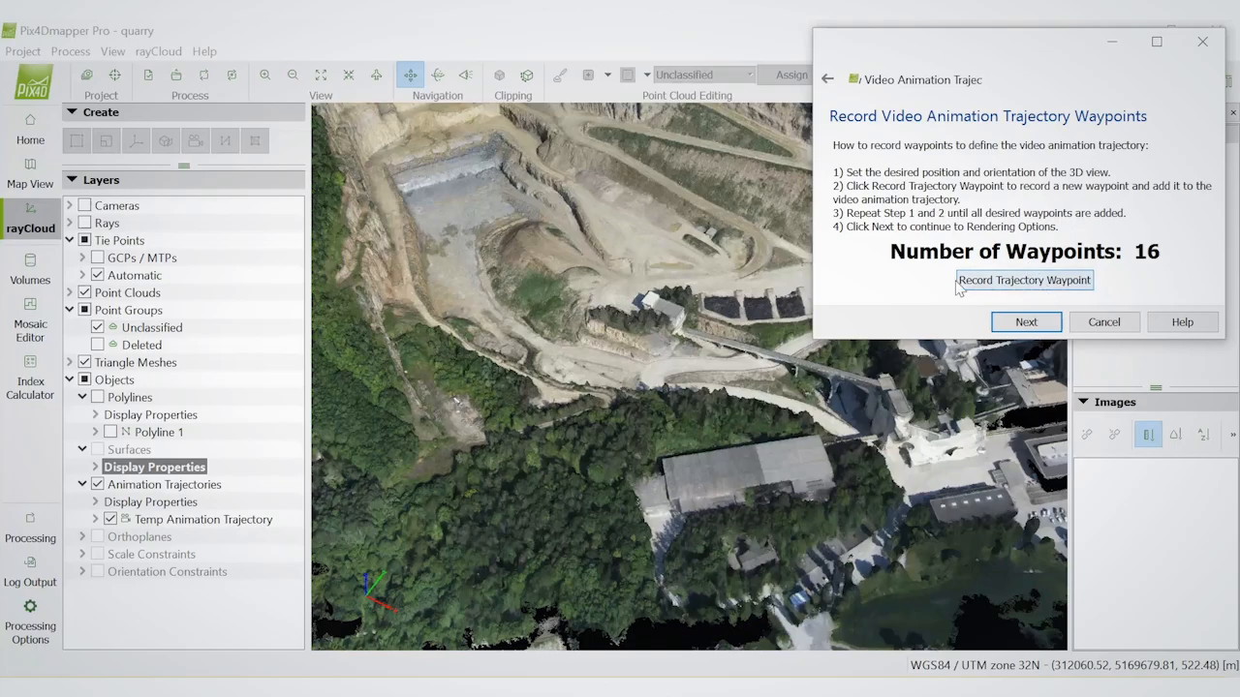
In the video animation options, enter a duration of 60 s and switch to a maximum speed of 10 m/s
left_click(1028, 322)
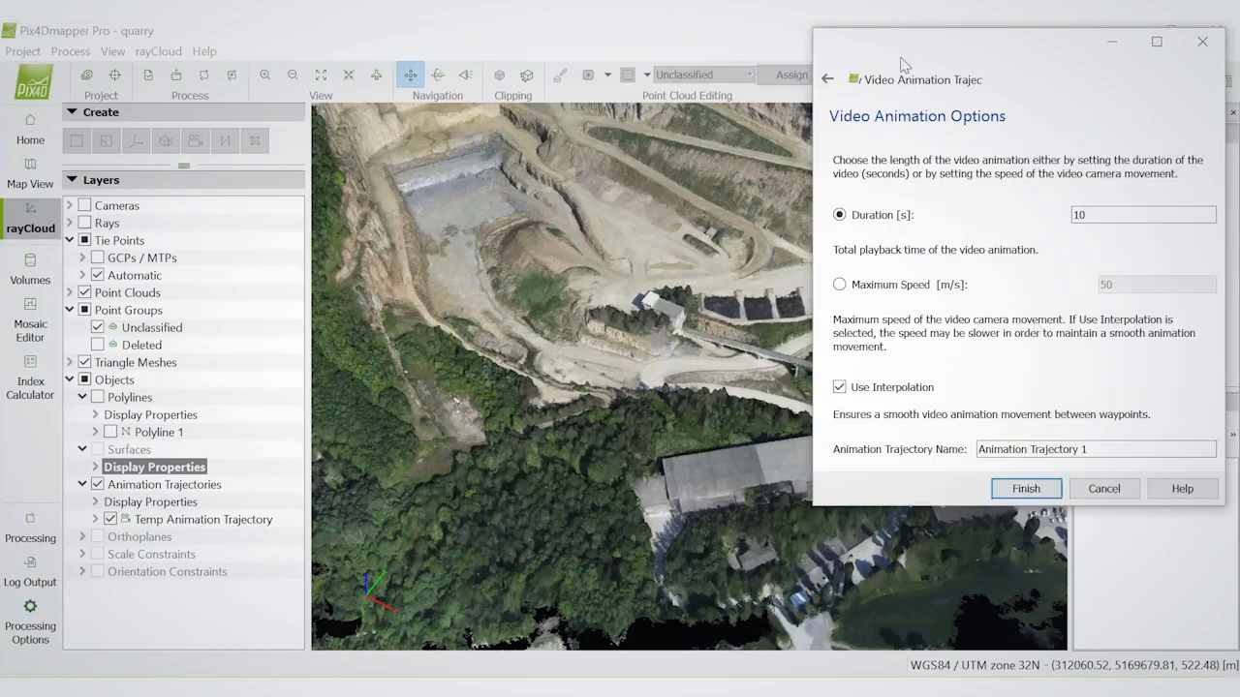
left_click_drag(907, 60, 677, 73)
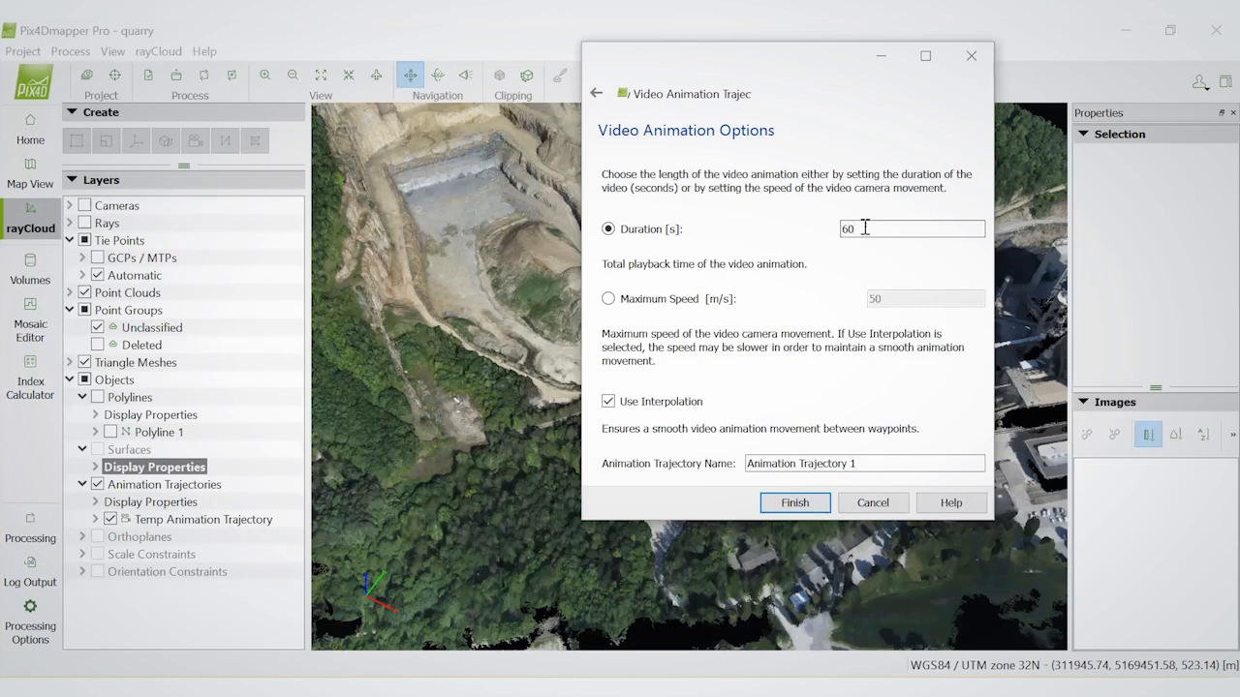
left_click(670, 303)
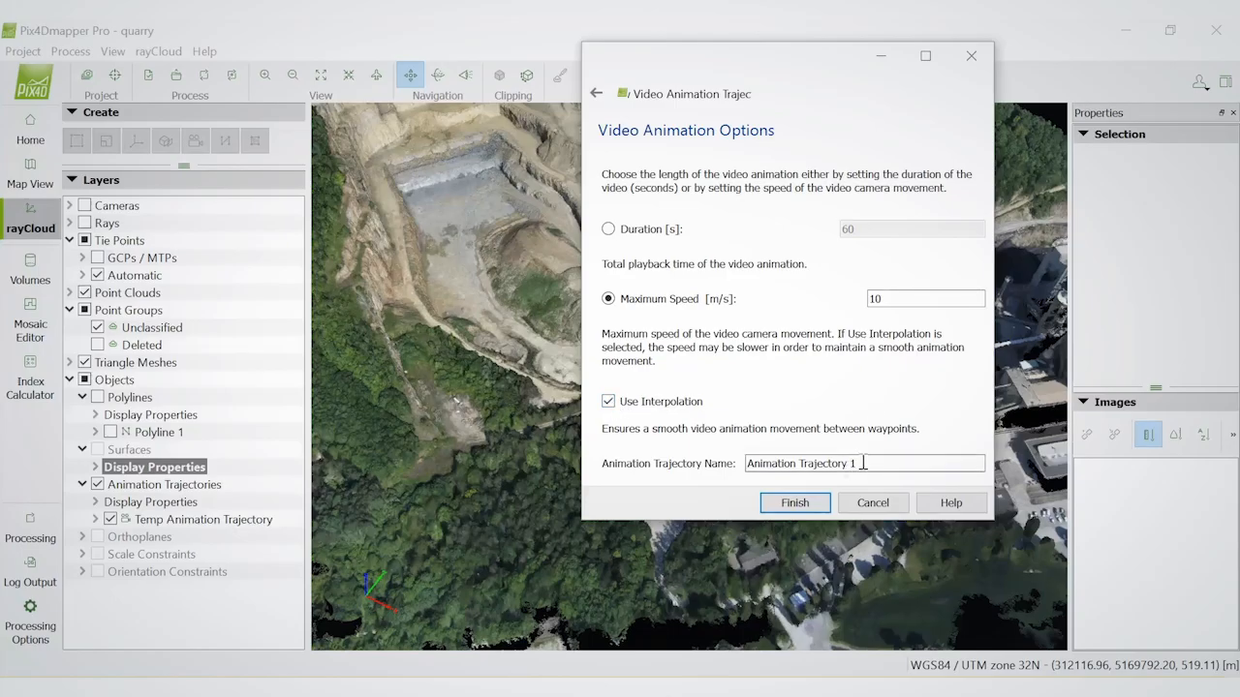
Name the animation trajectory video1 and finish creating it
left_click_drag(861, 463, 669, 461)
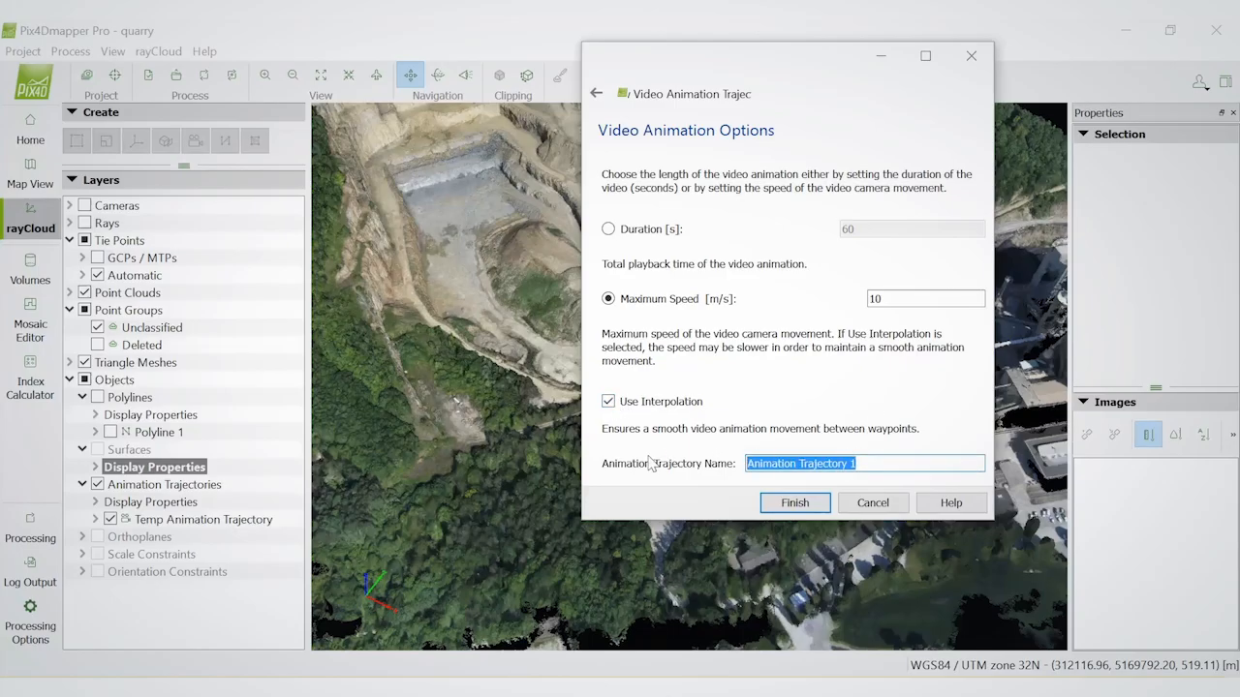
type("m")
type("ideo1")
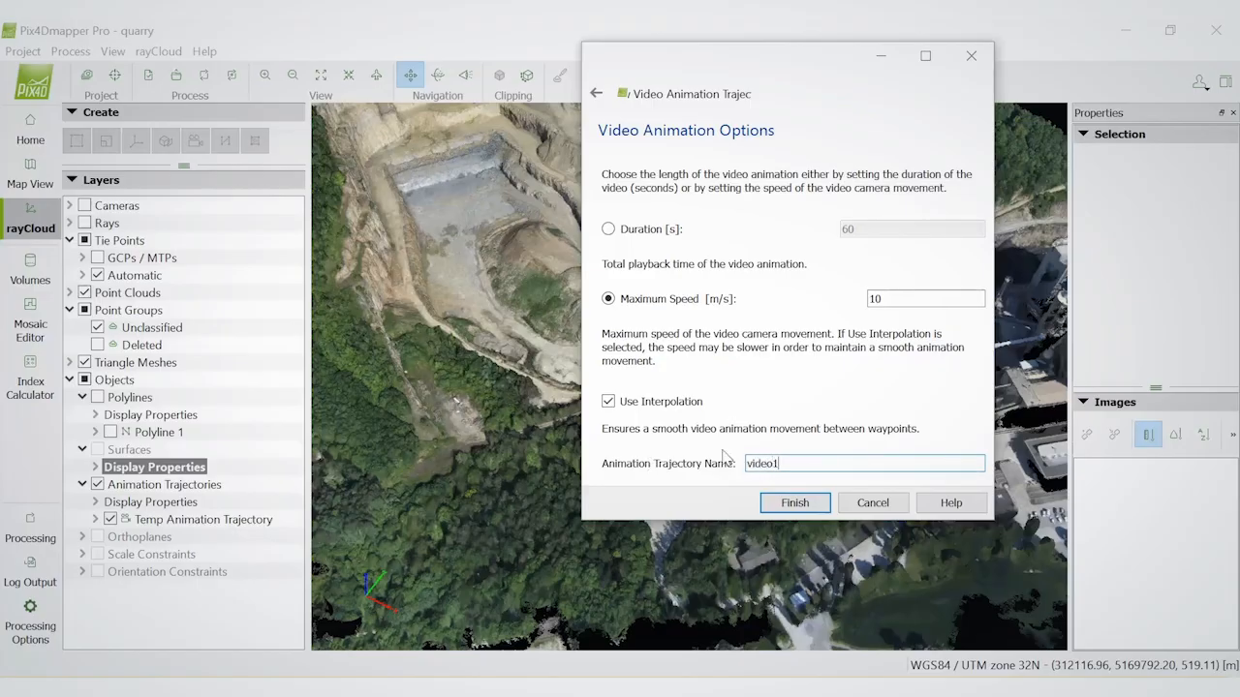
left_click(810, 504)
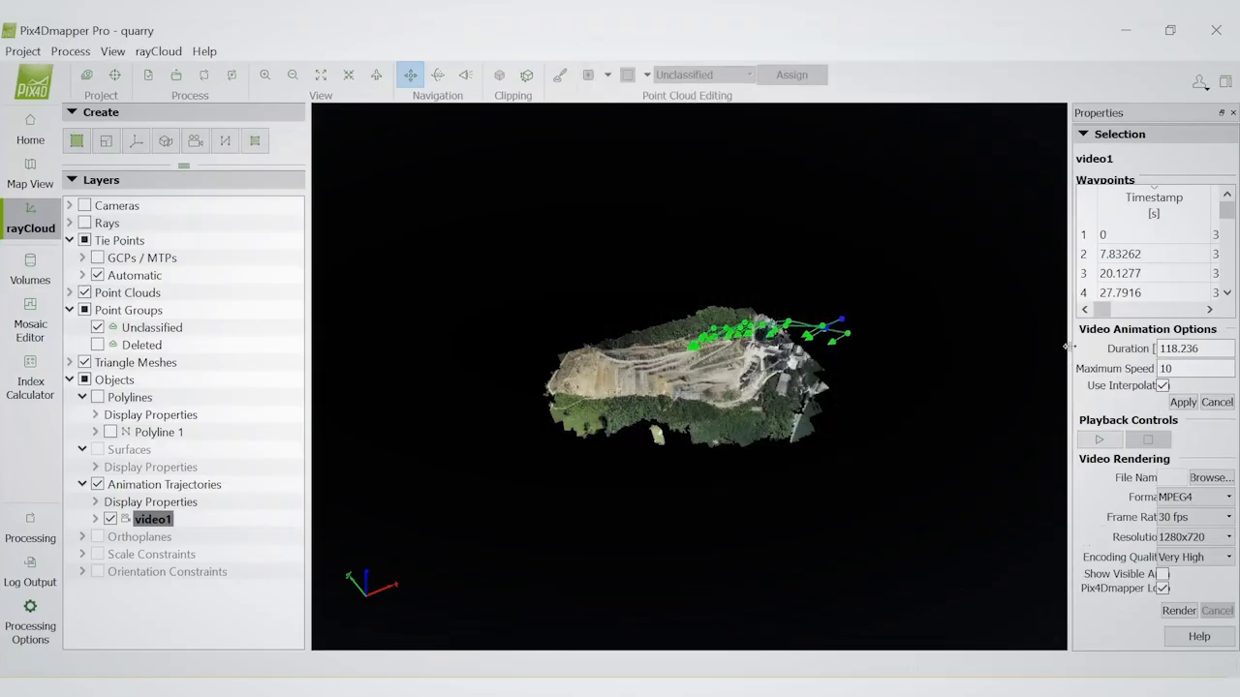
Widen the display of video1's properties, inspect its path over the quarry, and play the animation preview before stopping it
left_click_drag(1066, 347, 873, 354)
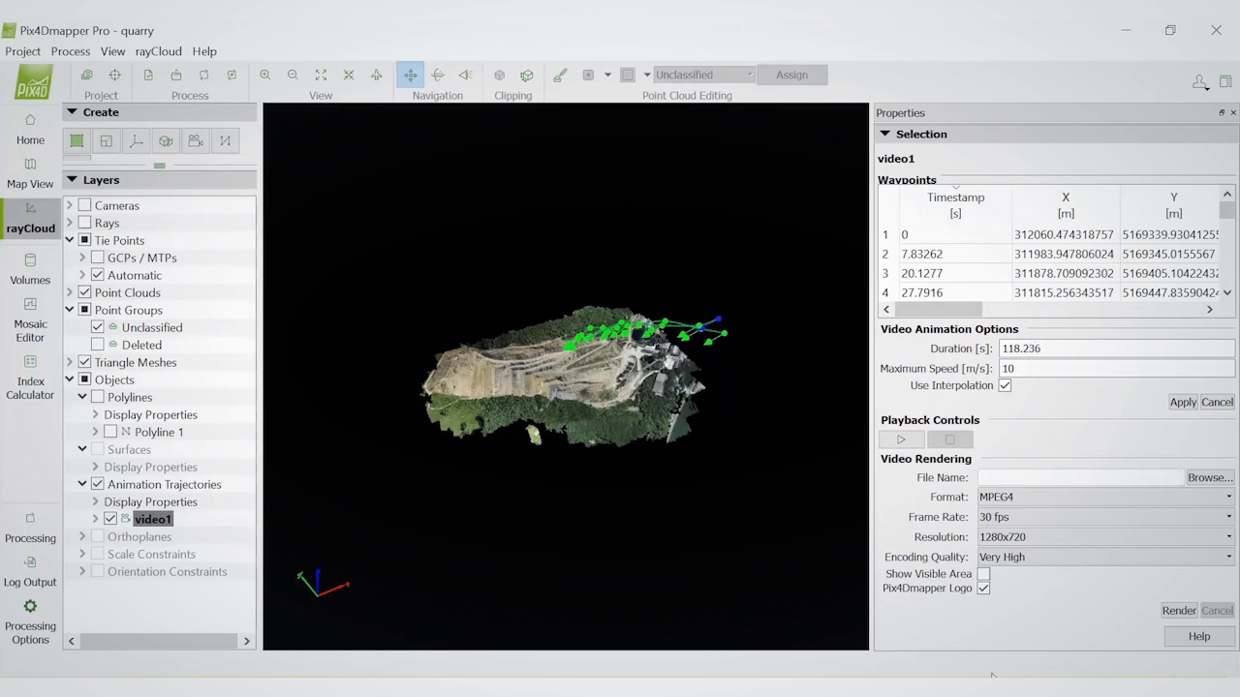
scroll(639, 337, "up", 6)
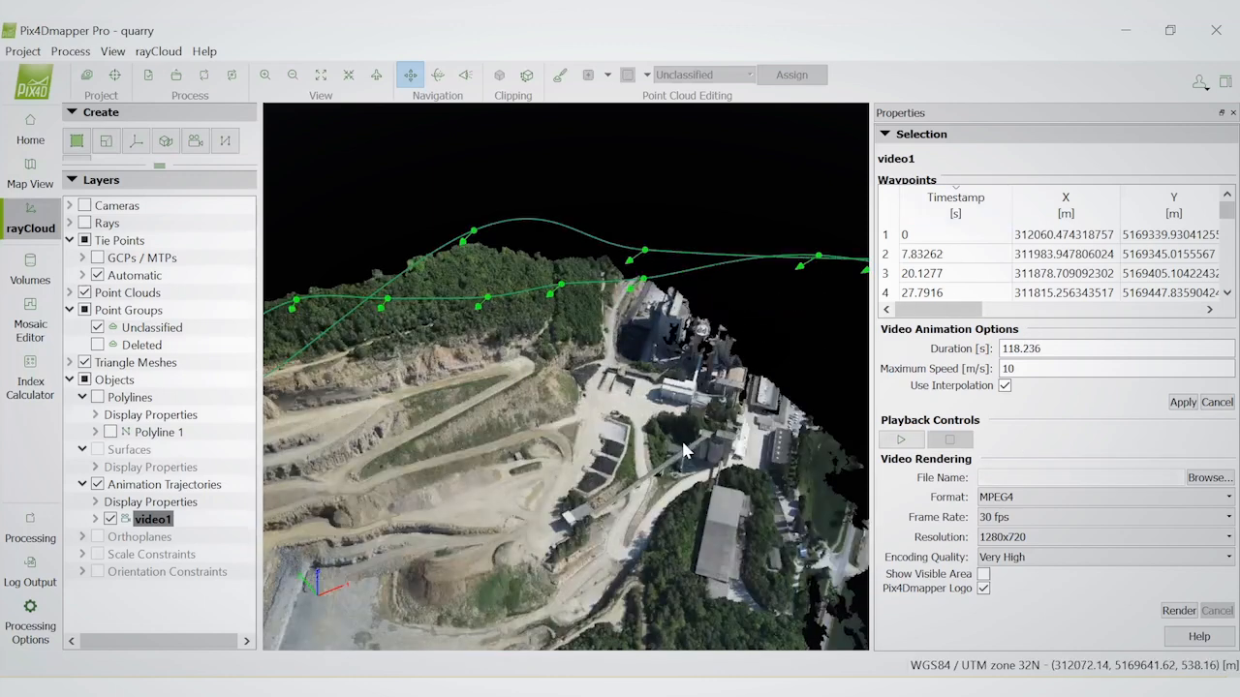
scroll(530, 372, "down", 2)
left_click_drag(453, 435, 484, 440)
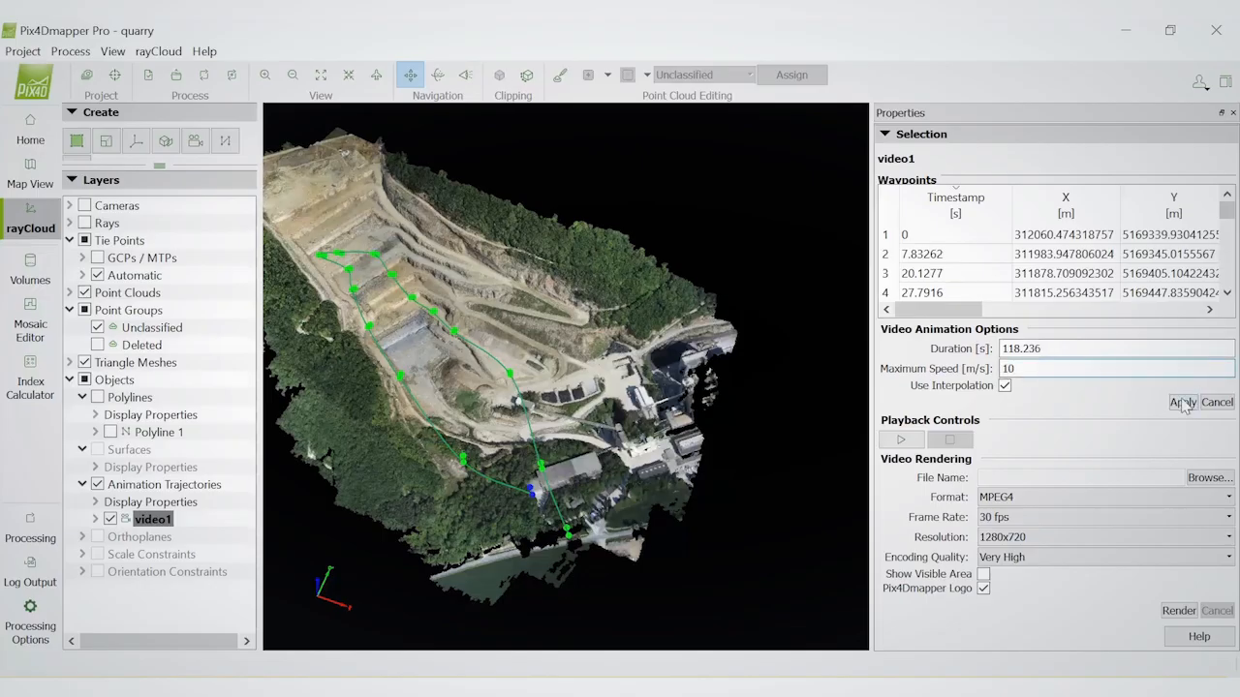
left_click(902, 442)
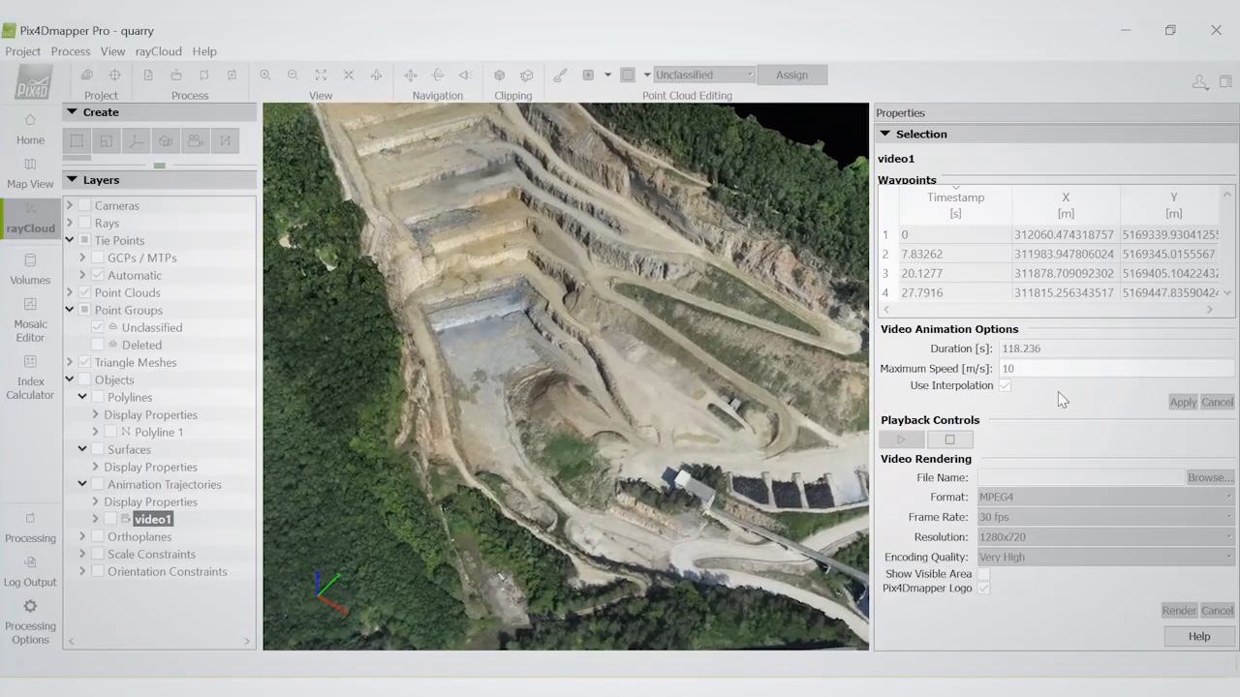
left_click(949, 441)
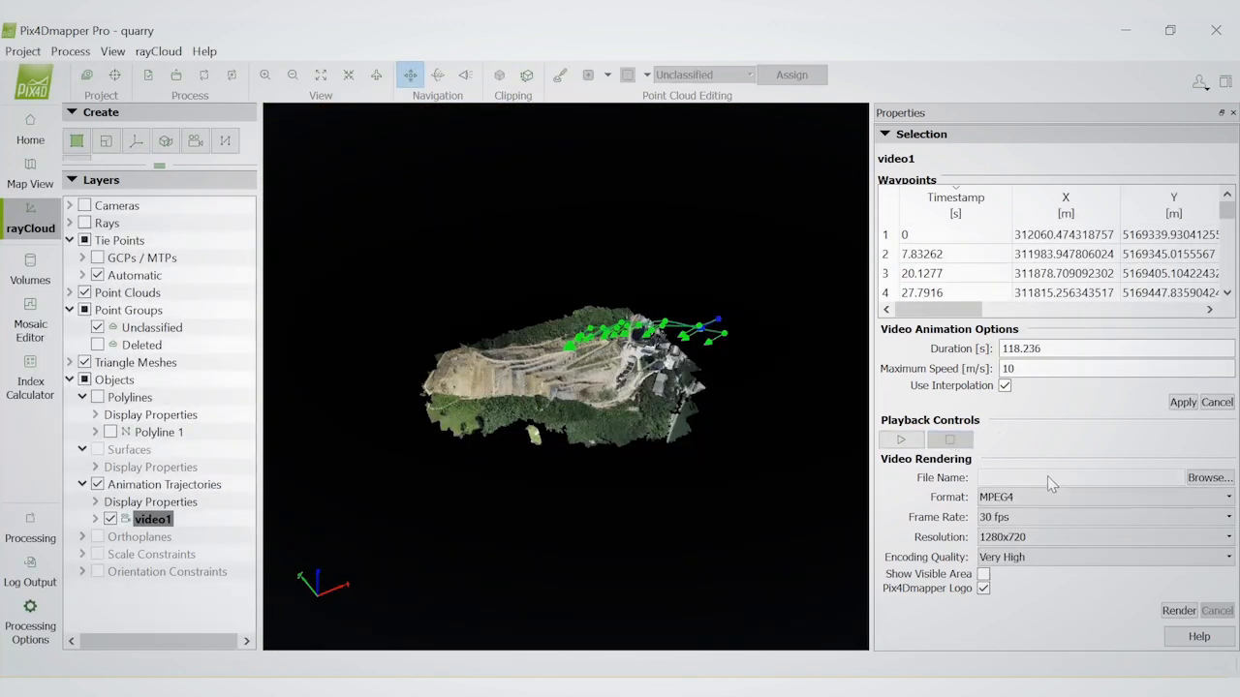
left_click(1204, 479)
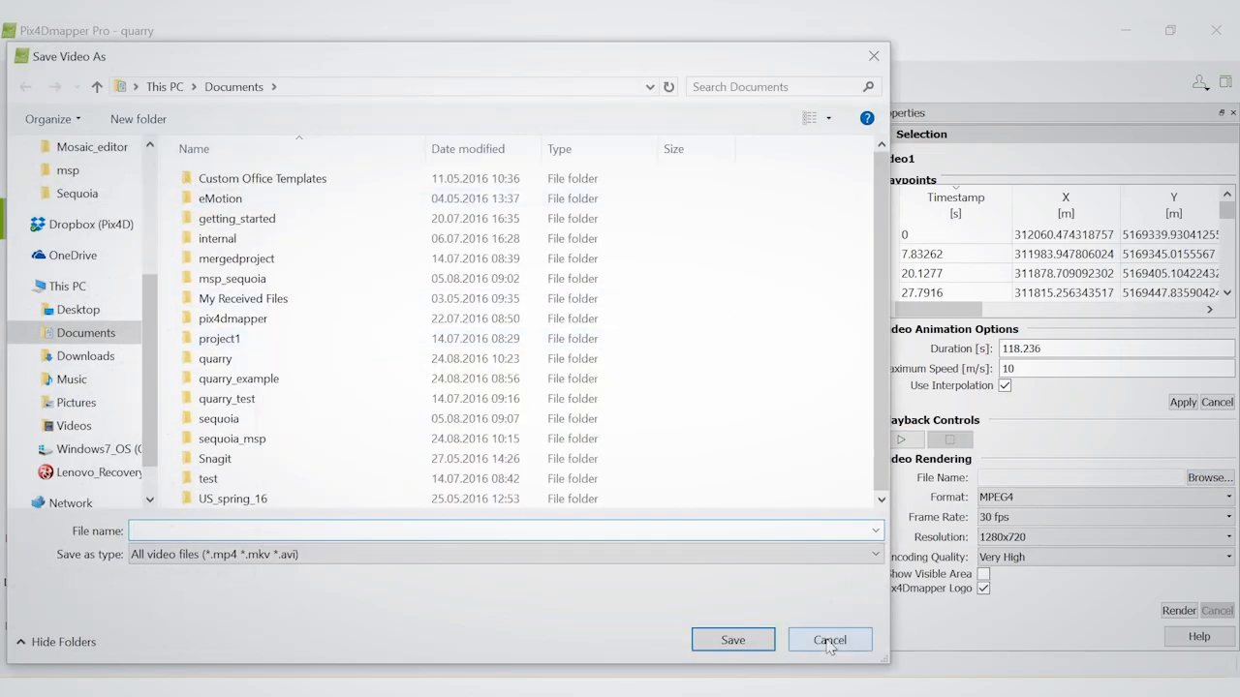
left_click(828, 642)
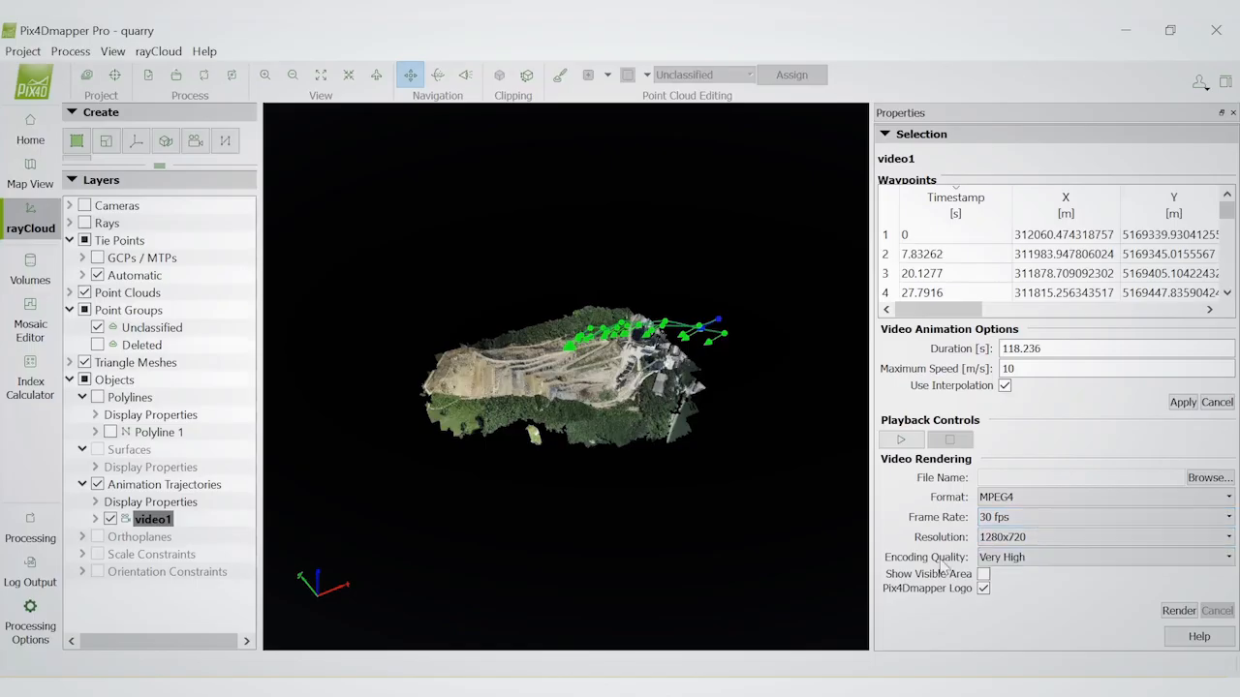
left_click(1176, 613)
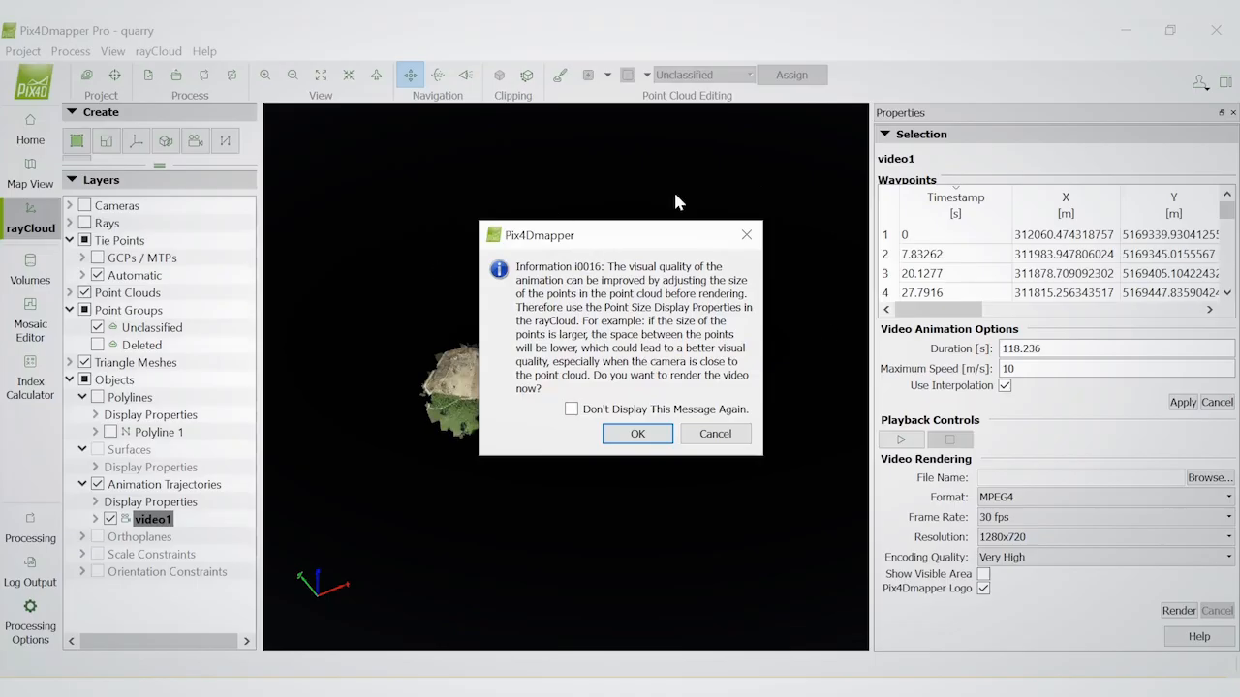
left_click(637, 434)
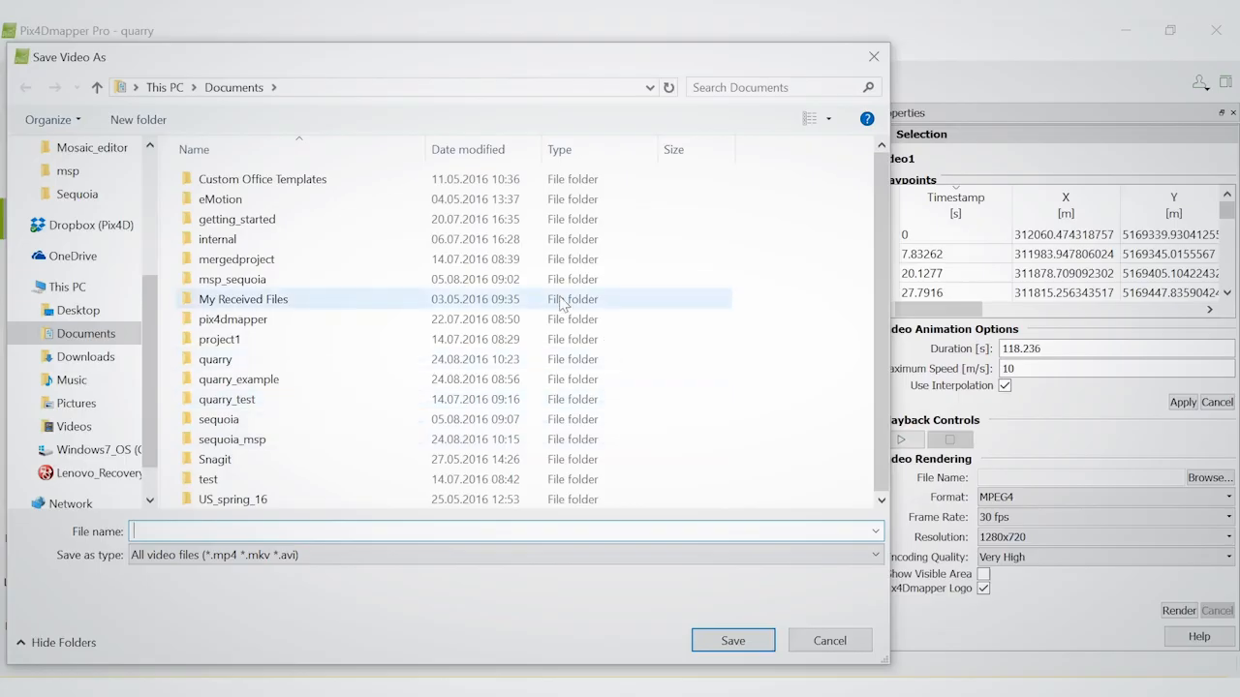
left_click(830, 640)
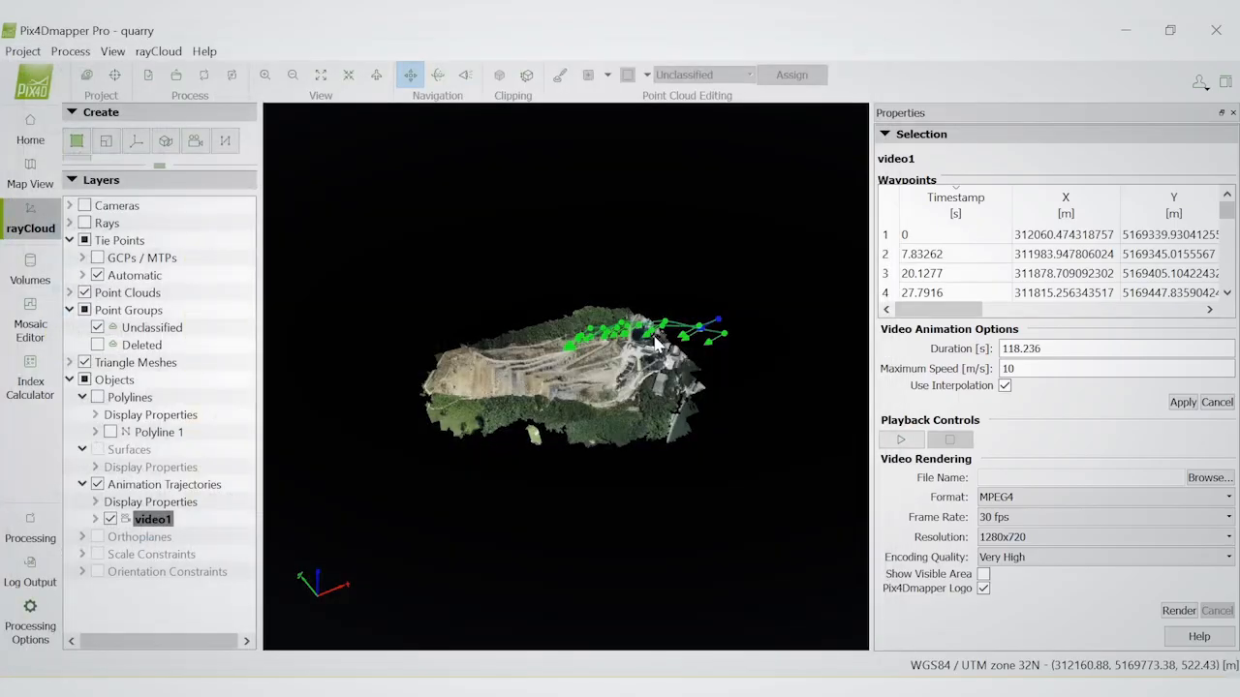
scroll(600, 339, "up", 5)
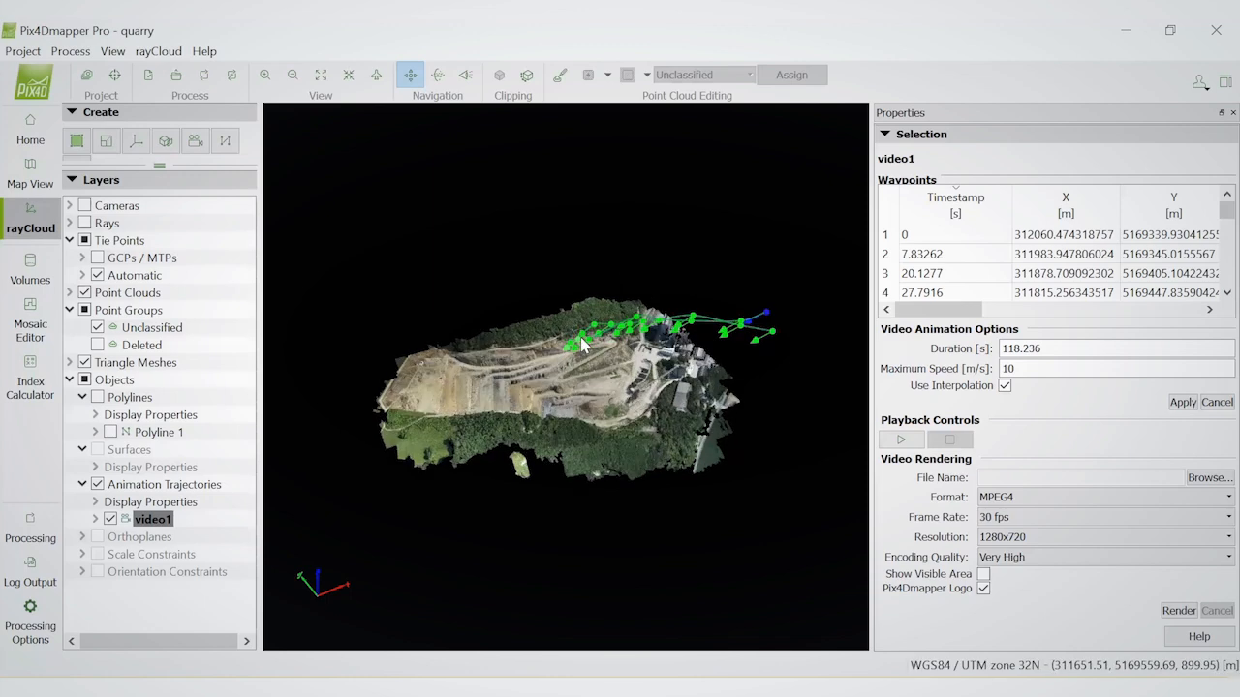